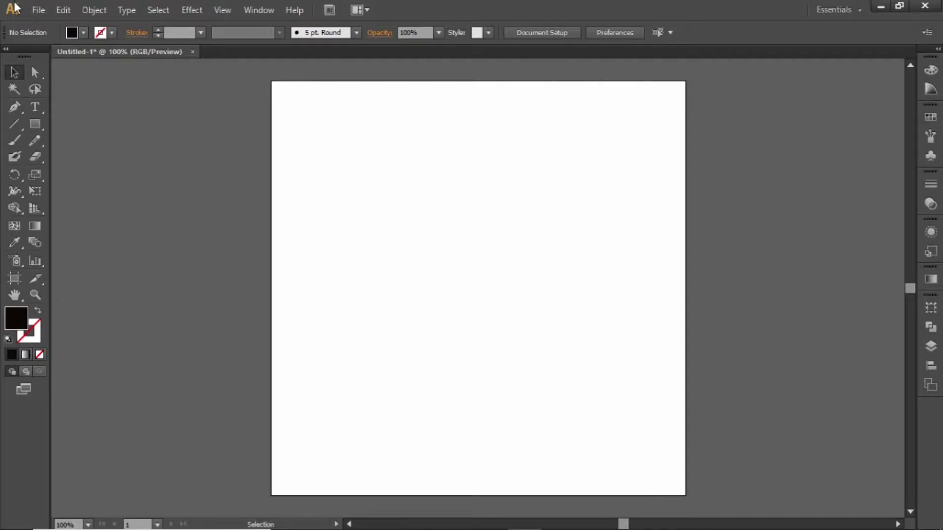
Step: Draw a rectangle covering the whole artboard
click(39, 9)
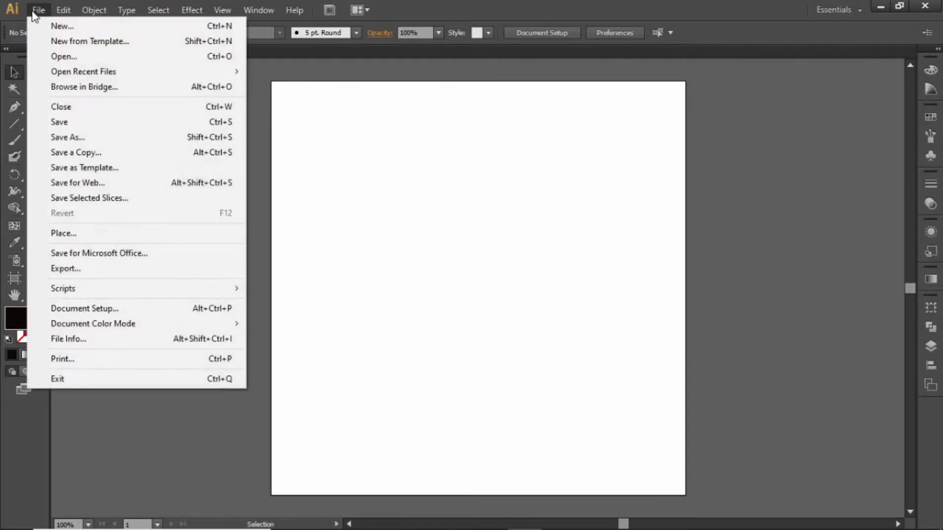
click(52, 23)
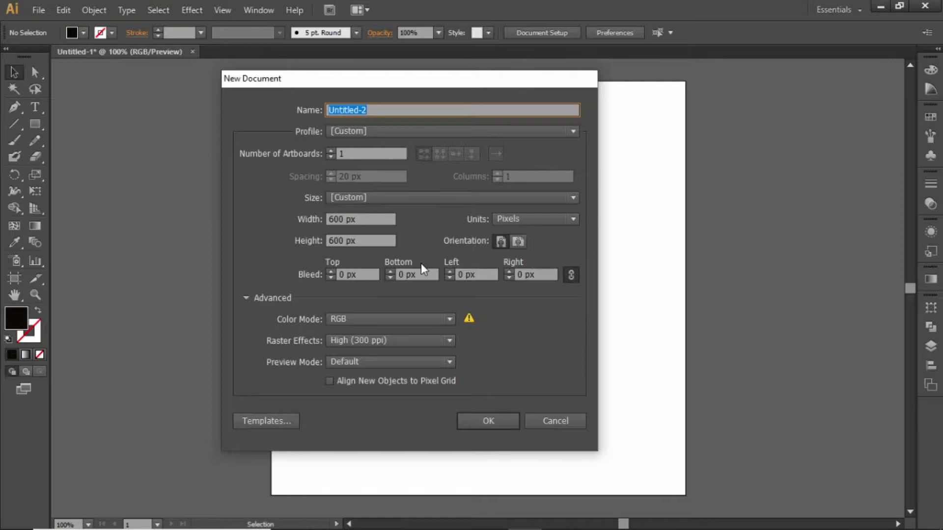
click(528, 421)
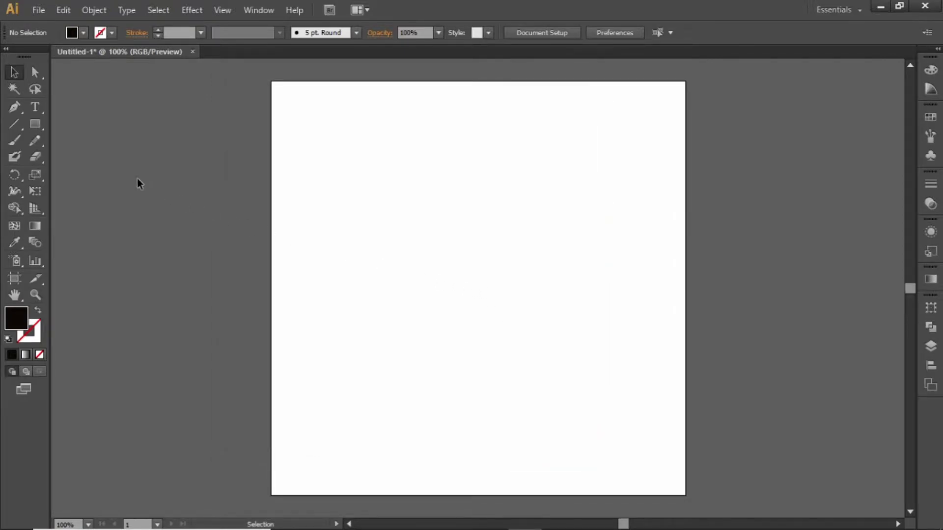
click(36, 125)
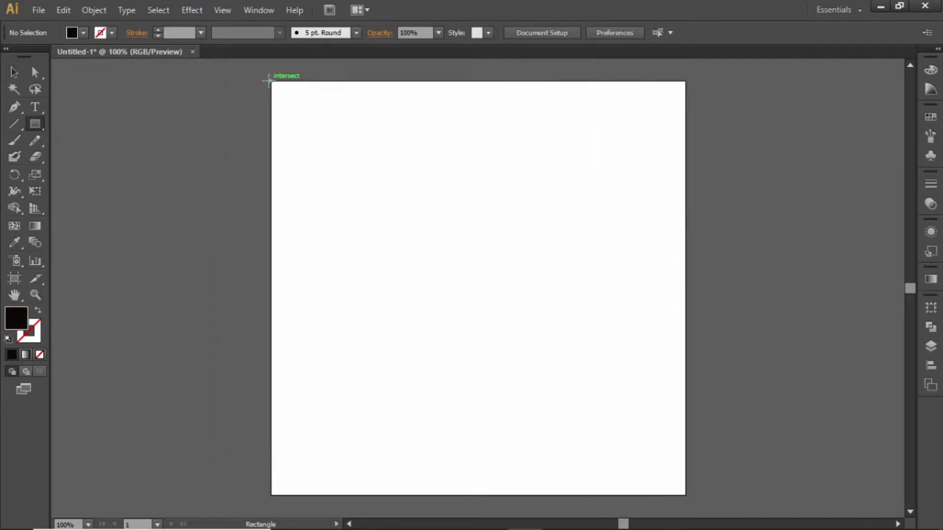
drag(272, 81, 687, 494)
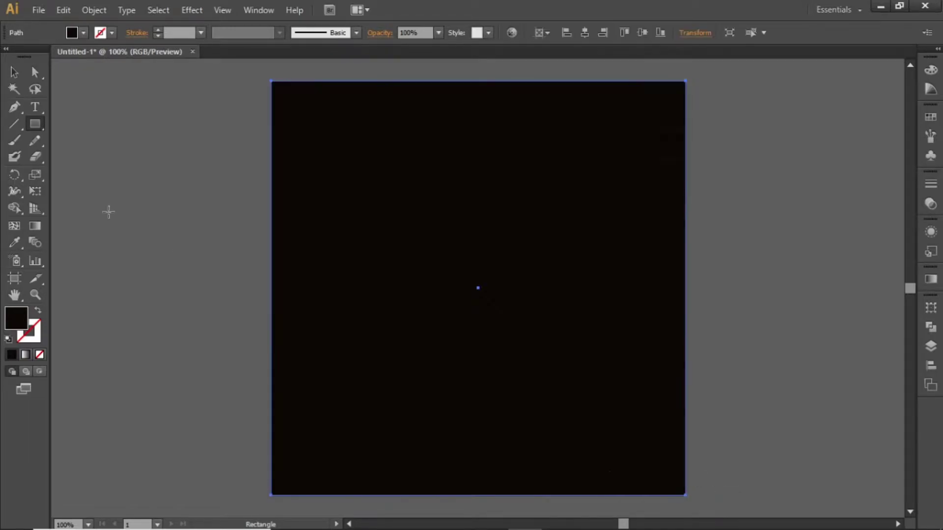
click(14, 73)
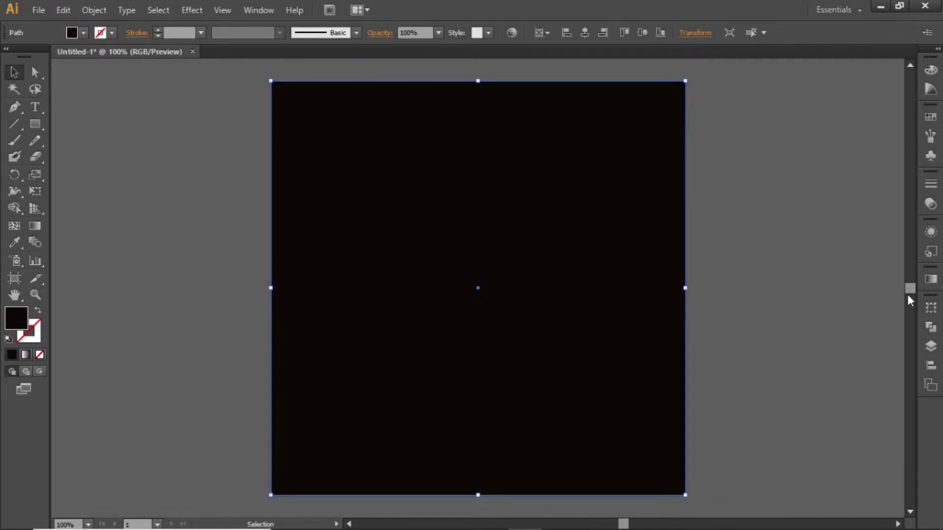
Step: Give the rectangle a reversed radial gradient fill
click(931, 280)
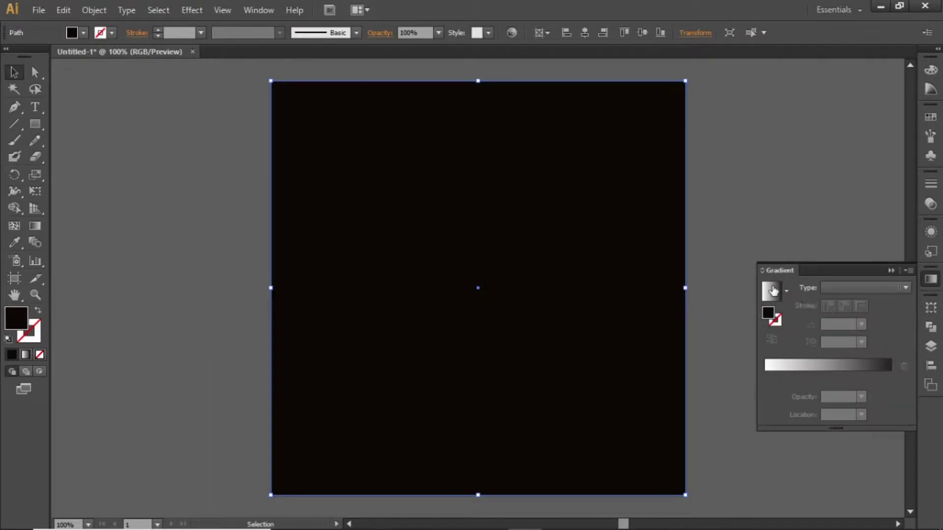
click(772, 291)
click(844, 288)
click(844, 316)
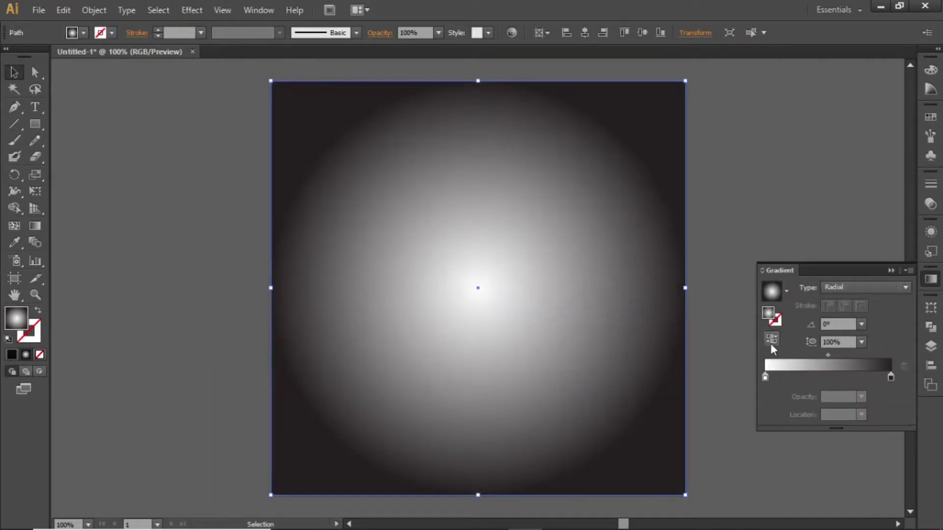
click(771, 340)
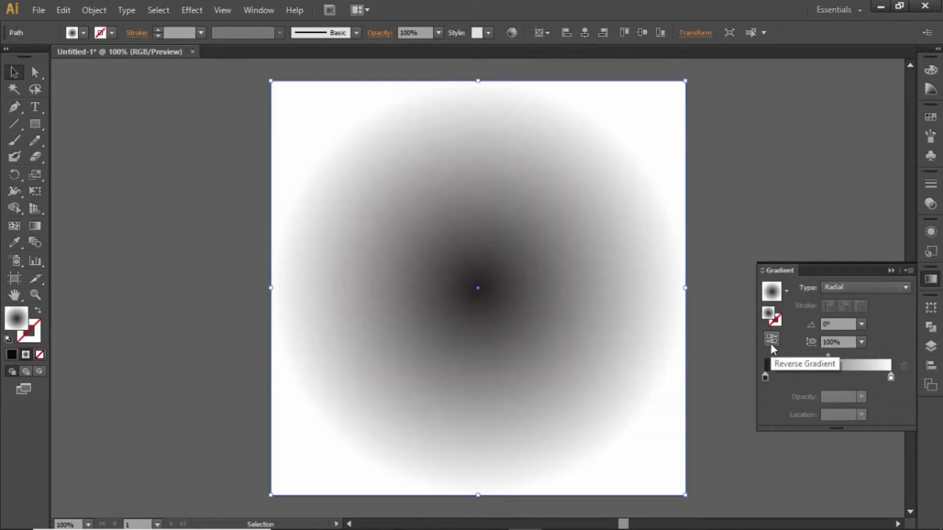
Step: Colour the left gradient stop red and the right stop dark red
double_click(764, 377)
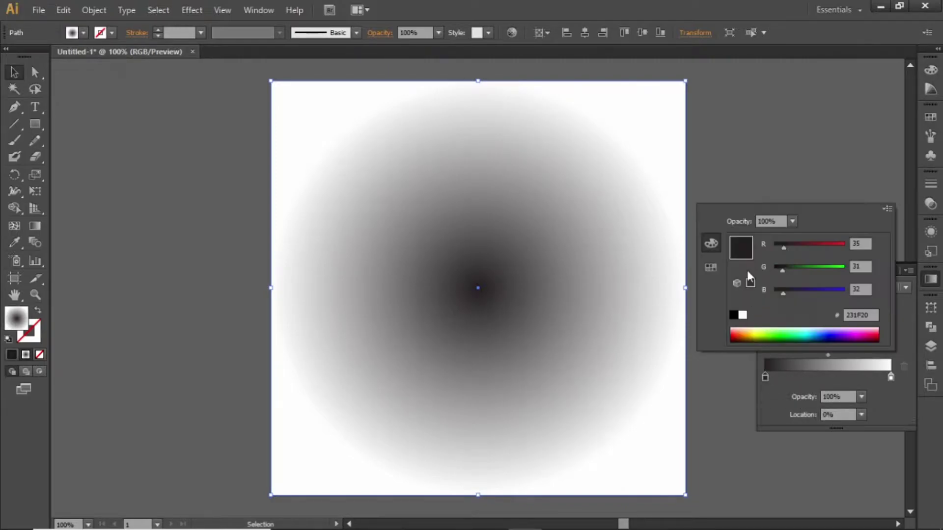
click(710, 268)
click(739, 291)
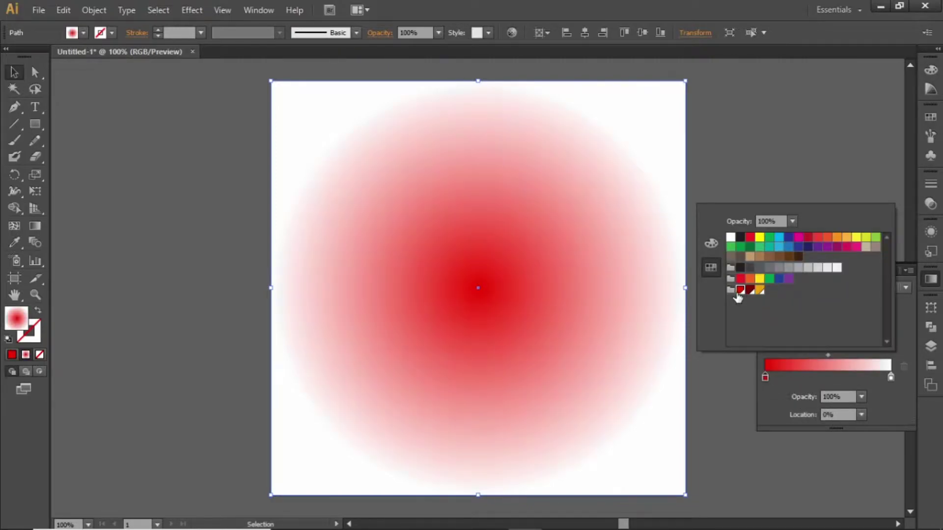
double_click(890, 377)
click(750, 290)
click(804, 179)
click(804, 179)
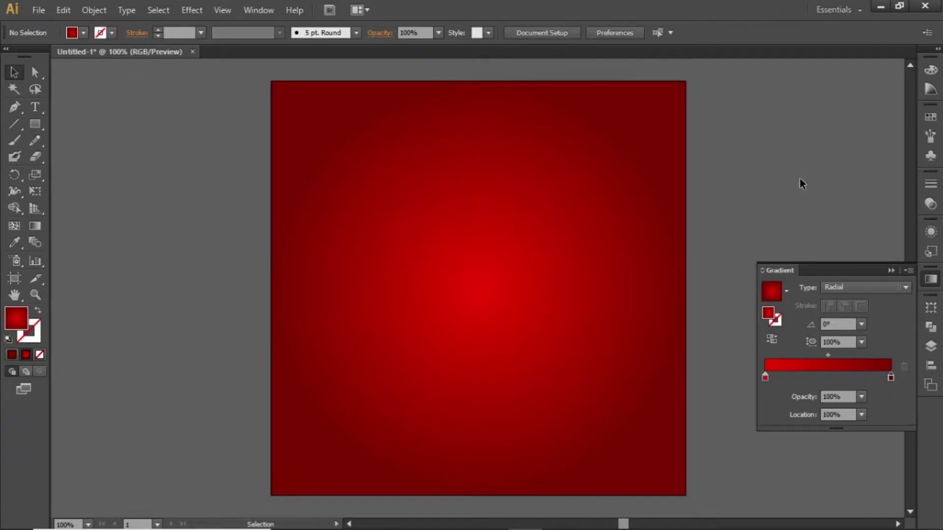
Step: Check the red (236, 16, 0) and dark red (123, 1, 0) swatch values
click(926, 119)
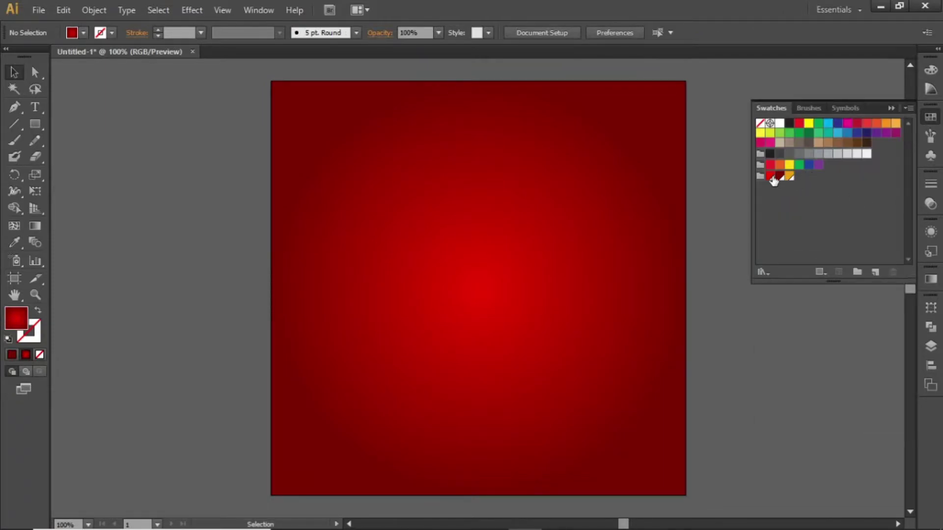
double_click(771, 177)
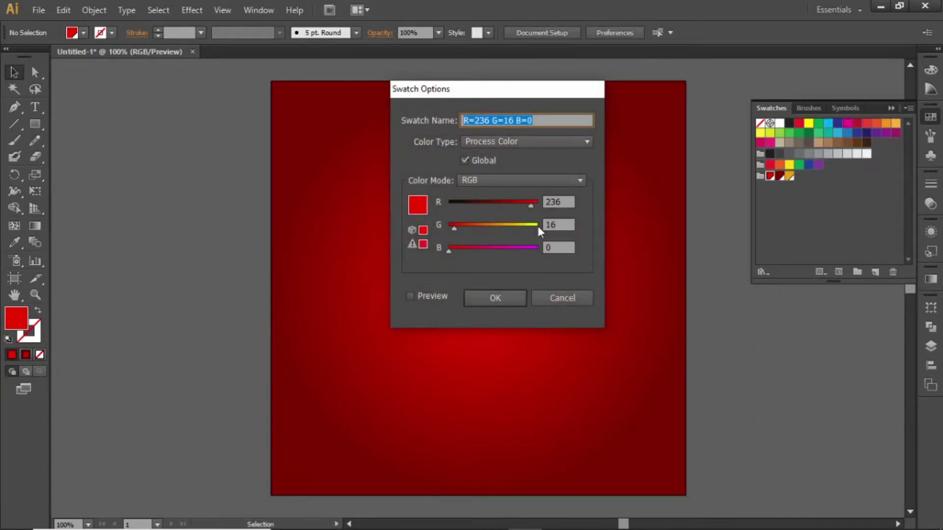
click(494, 294)
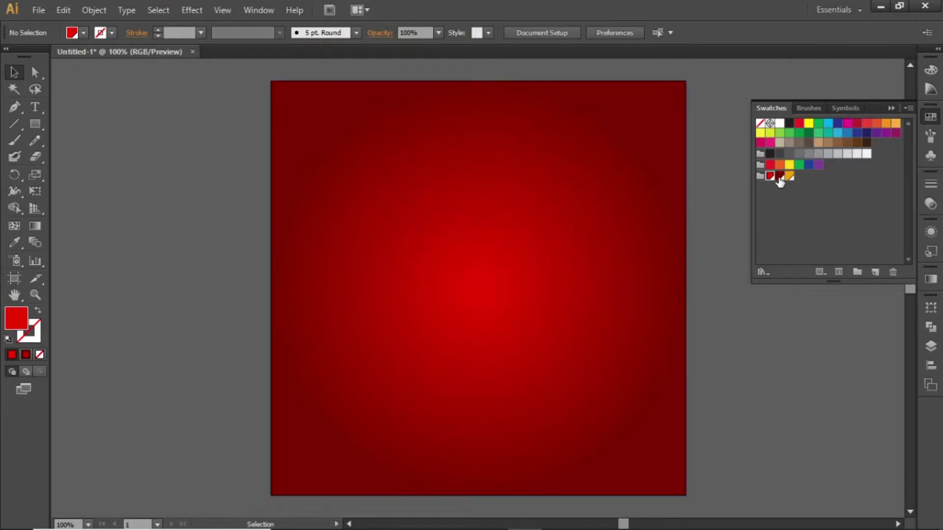
double_click(779, 177)
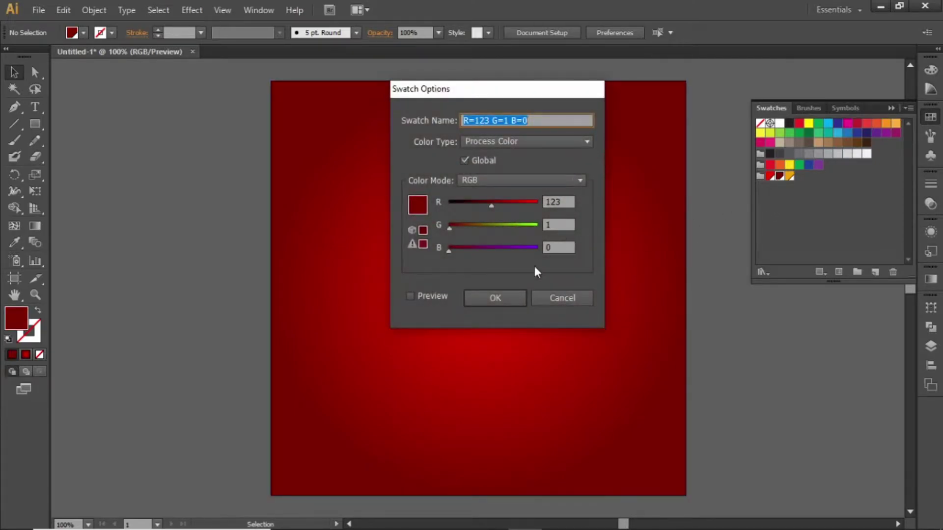
click(508, 301)
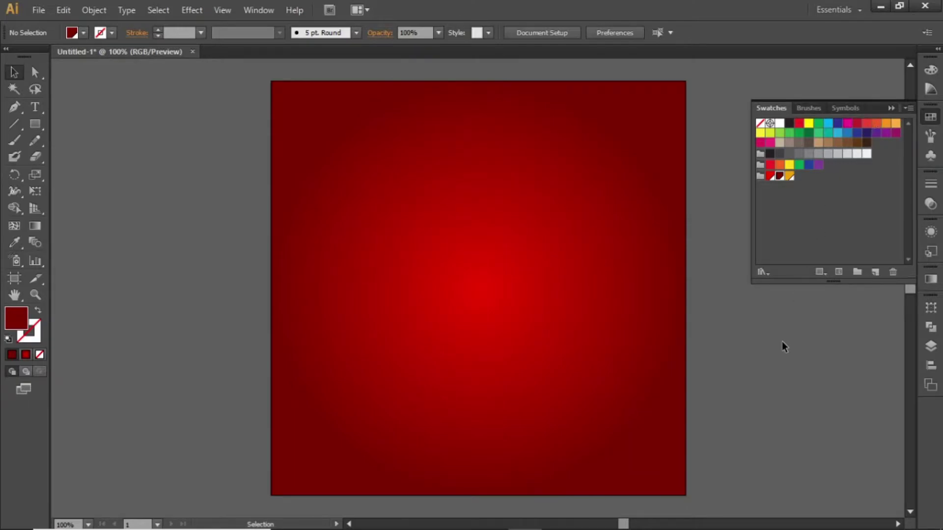
click(35, 126)
Step: Draw a large circle over the lower artboard, shifted slightly left
drag(34, 129, 87, 160)
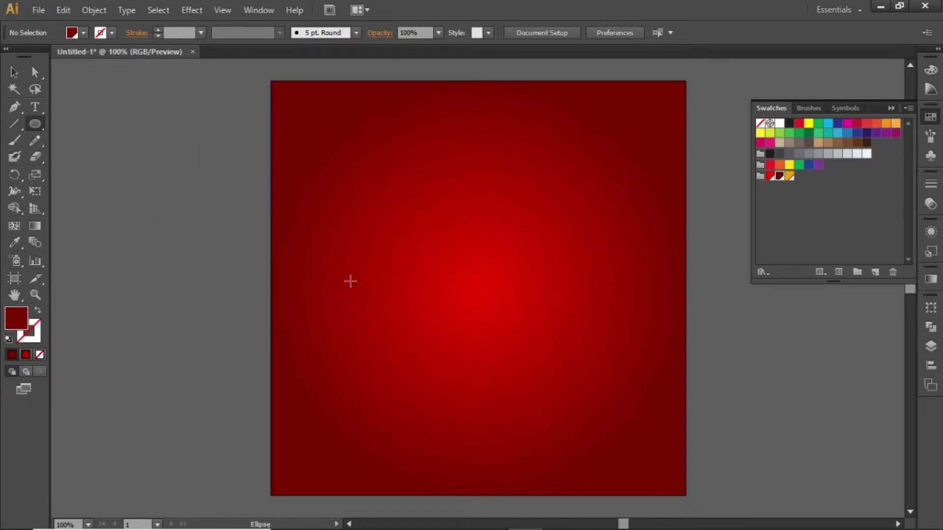
drag(343, 230, 657, 428)
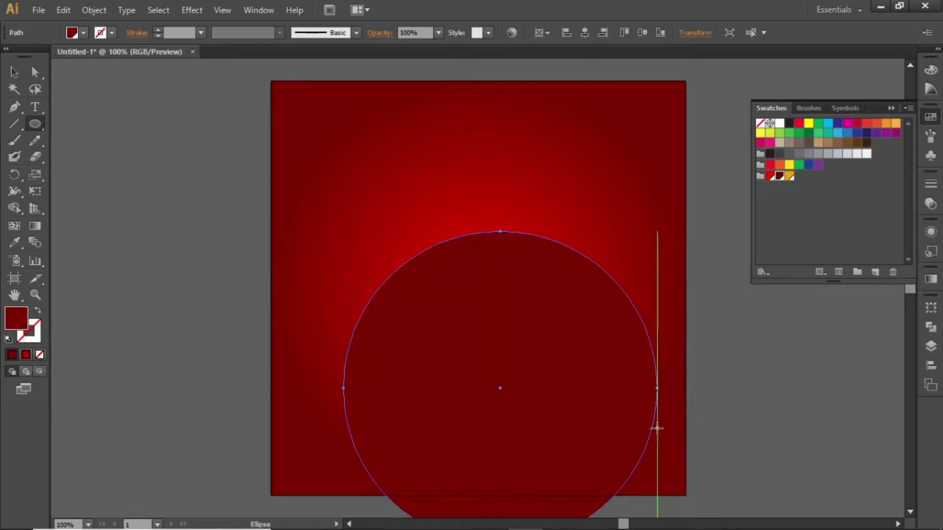
click(14, 72)
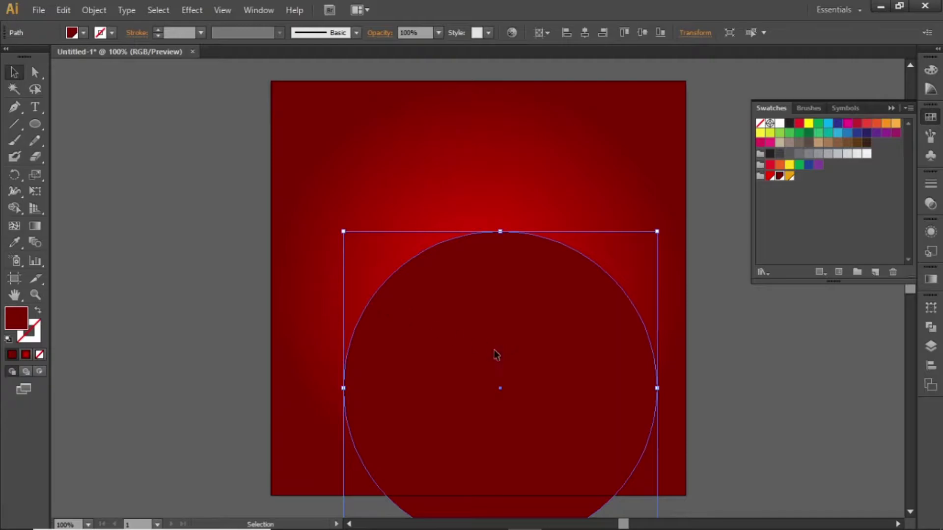
drag(496, 354, 470, 354)
Step: Fill the circle with the orange swatch and check its colour values
click(790, 176)
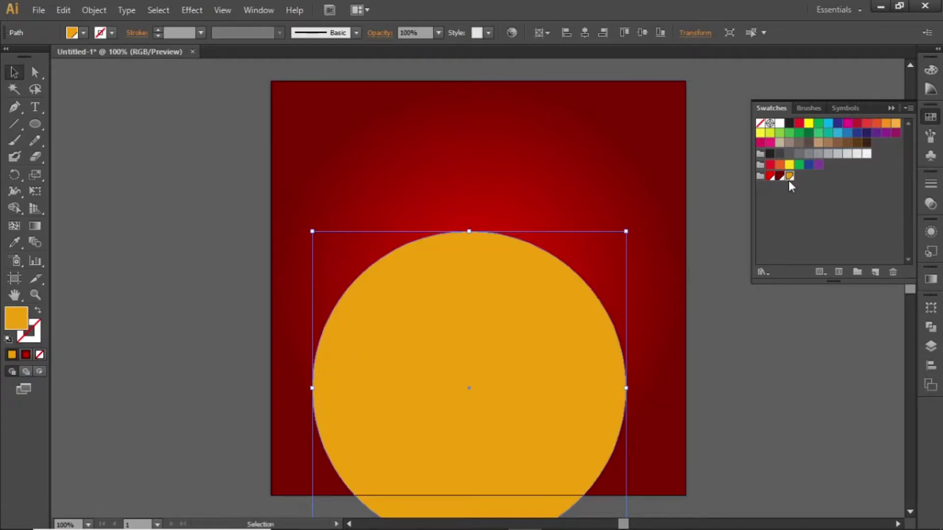
click(700, 318)
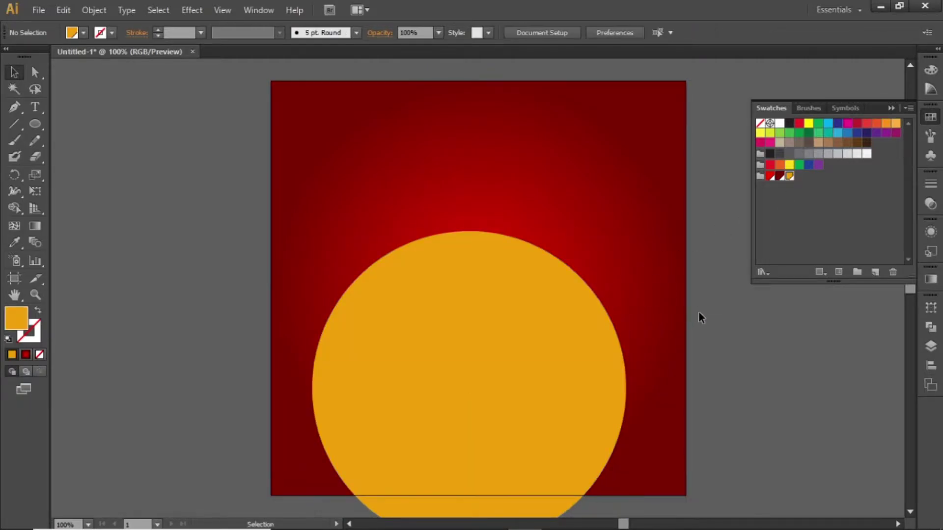
double_click(789, 176)
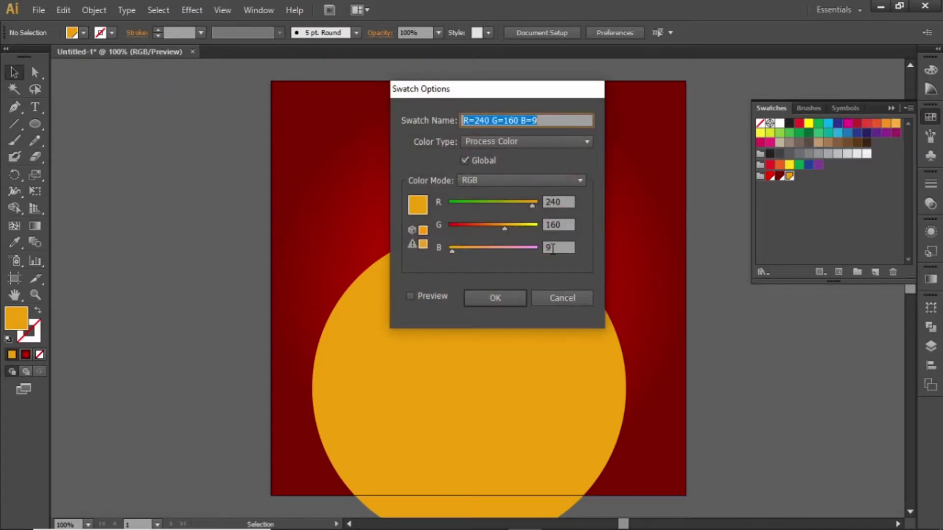
click(495, 298)
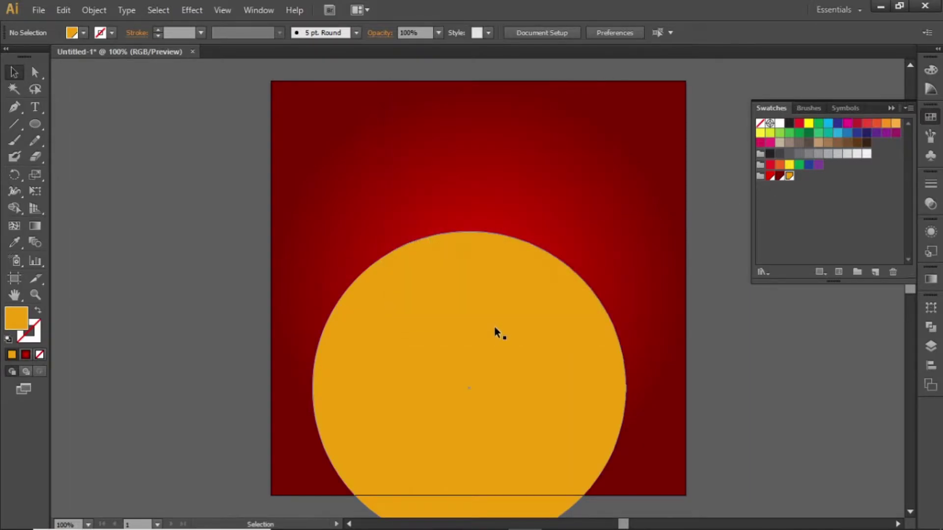
Step: Centre the circle horizontally and move it down past the artboard's bottom edge
scroll(494, 325, down, 3)
click(488, 259)
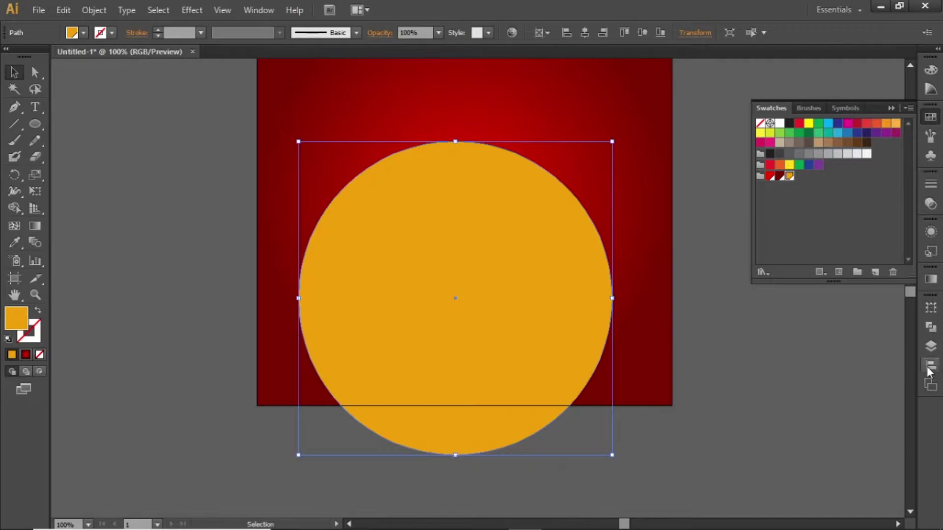
click(930, 365)
click(789, 333)
drag(513, 250, 508, 299)
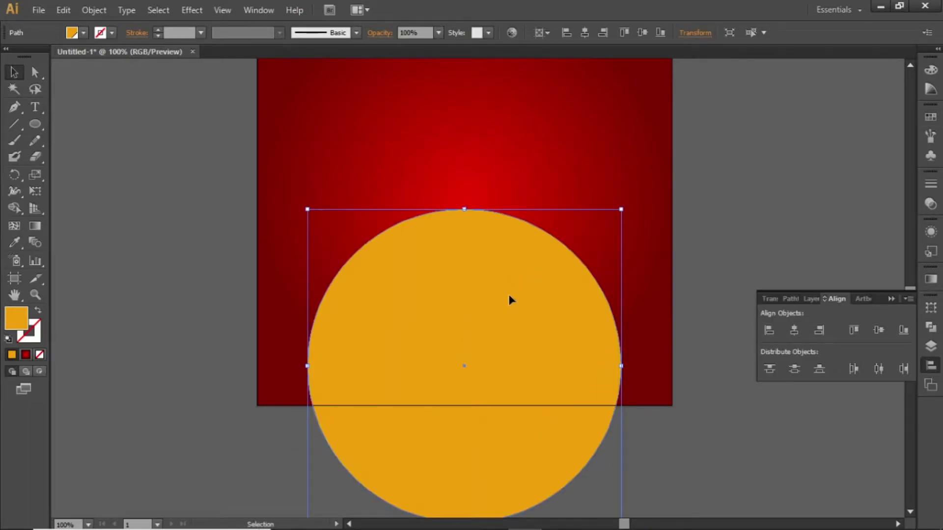
click(702, 245)
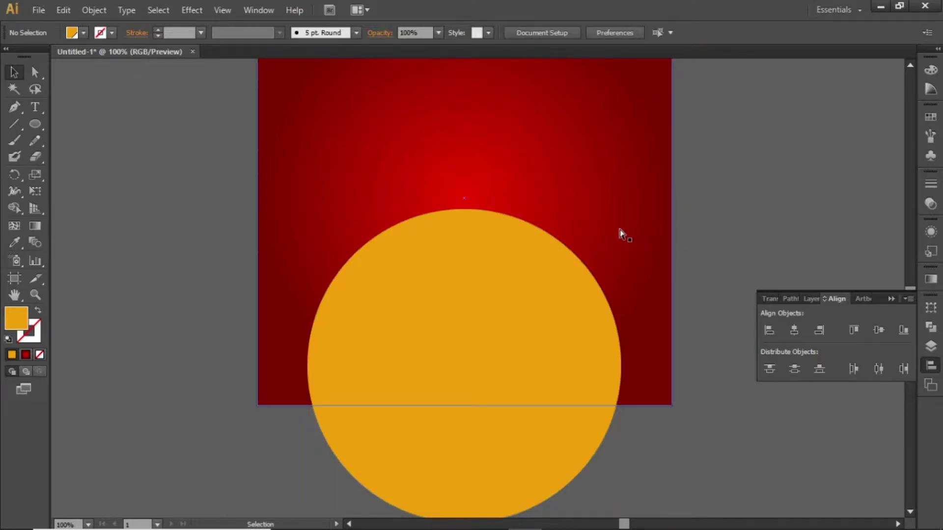
key(ctrl+0)
key(ctrl+1)
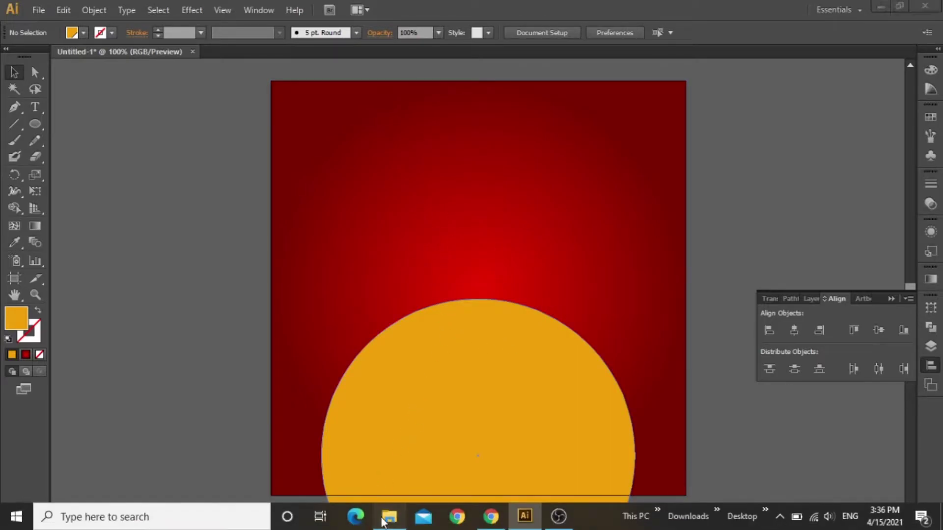
Step: Place the Food Dish.png image into the document and scale it down
click(391, 518)
drag(156, 127, 458, 317)
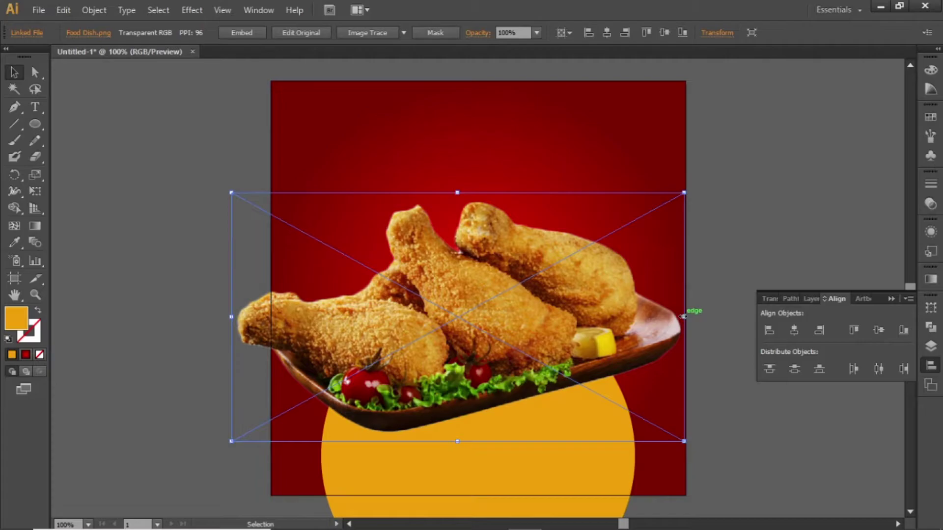
drag(684, 317, 600, 318)
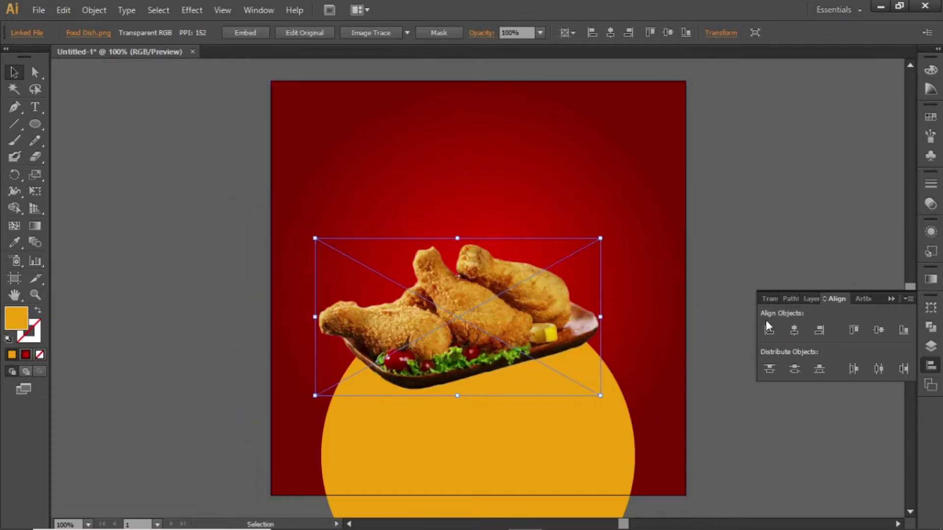
Step: Centre the chicken image, shrink it slightly, and move it up above the circle
click(794, 330)
click(878, 330)
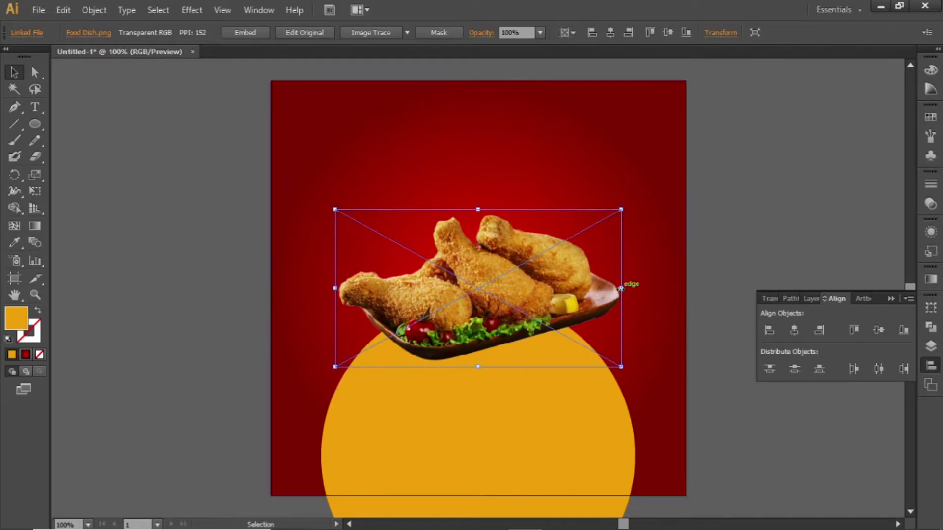
drag(621, 288, 610, 288)
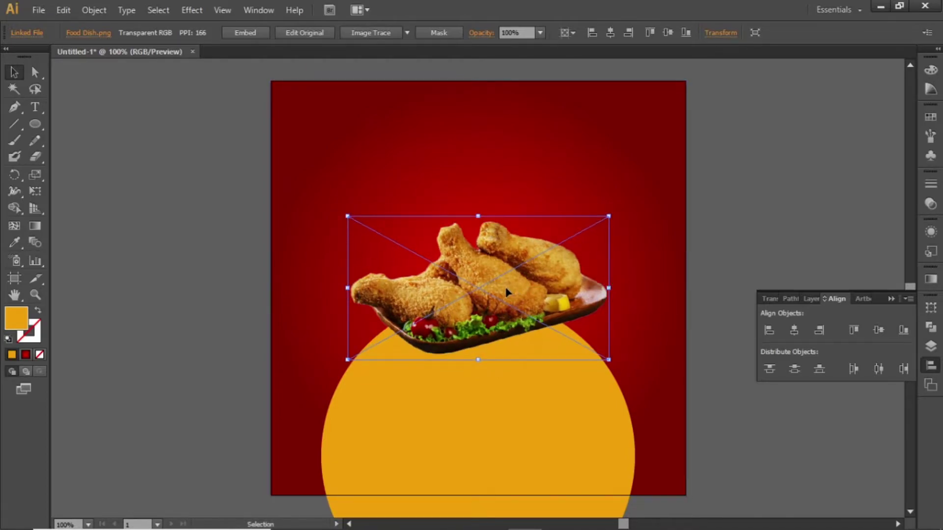
drag(508, 288, 508, 257)
click(717, 231)
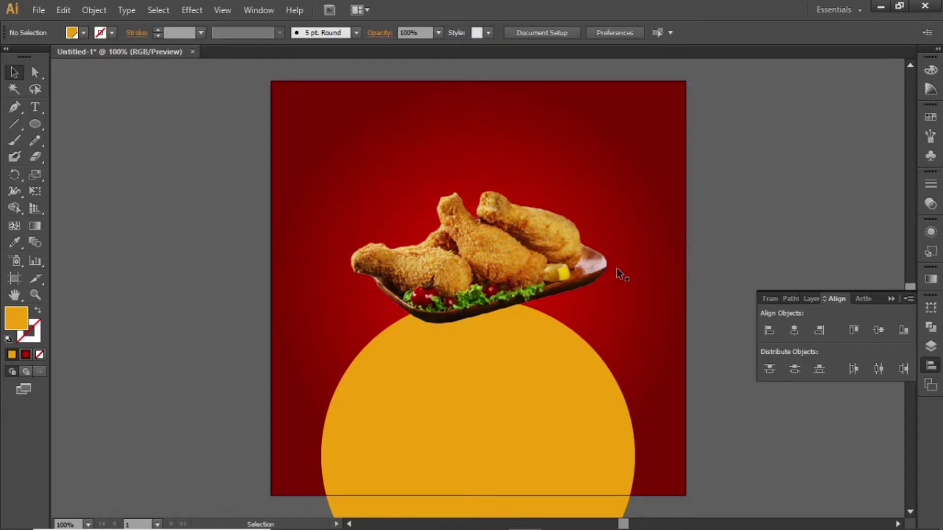
Step: Zoom in and draw a closed curved shadow shape under the plate with the Pen tool
key(z)
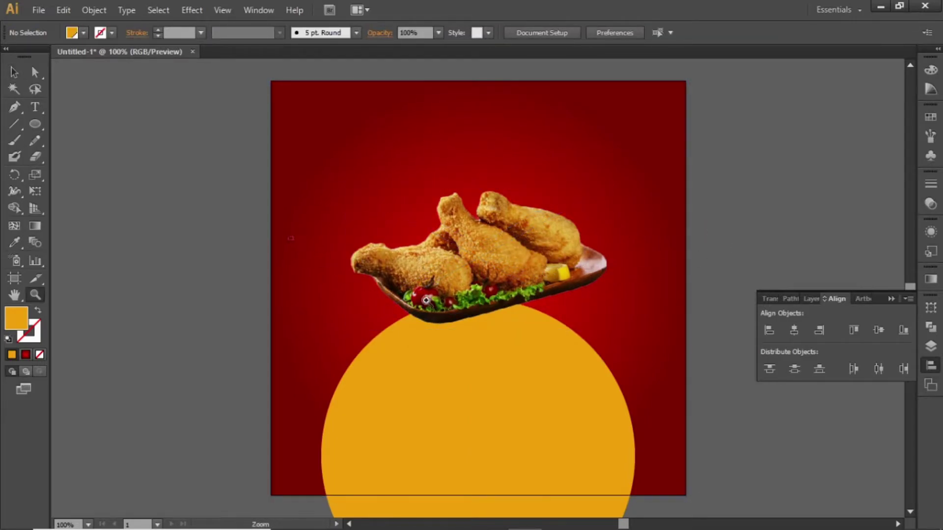
drag(289, 238, 688, 398)
key(v)
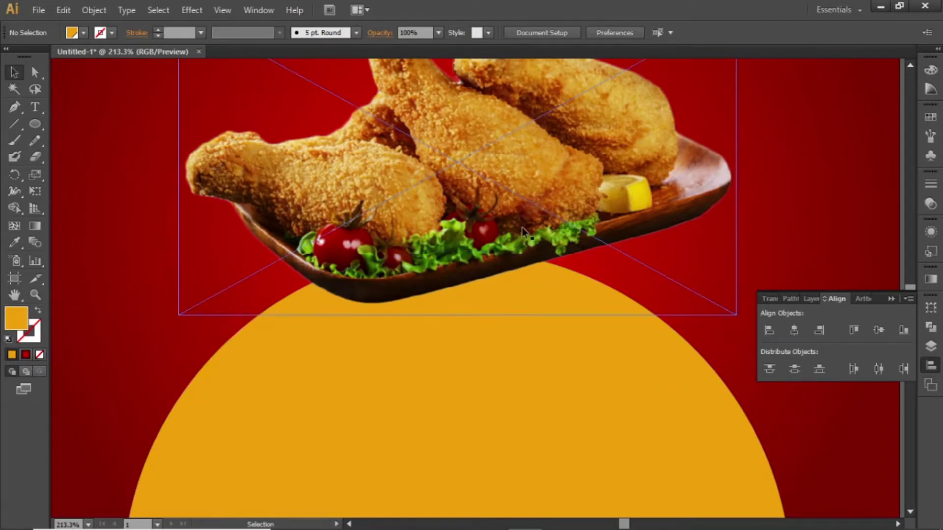
click(12, 107)
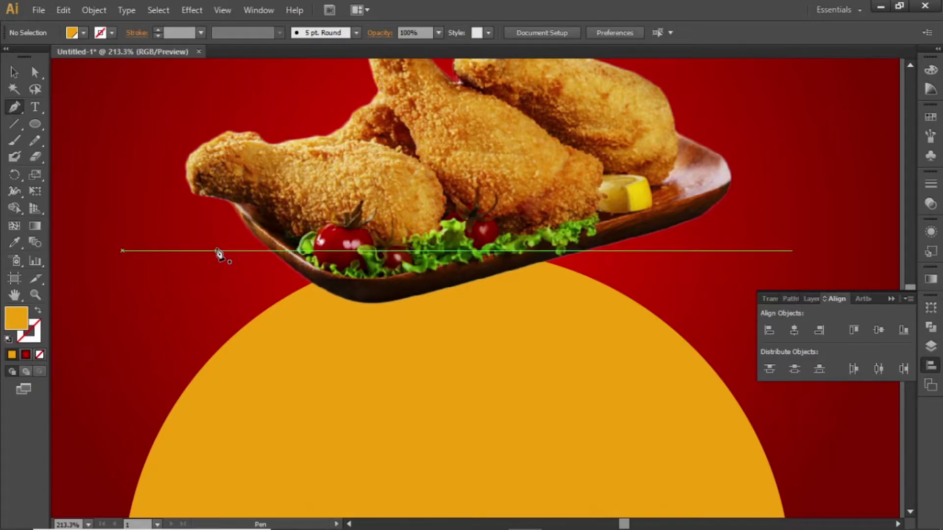
click(216, 251)
click(335, 314)
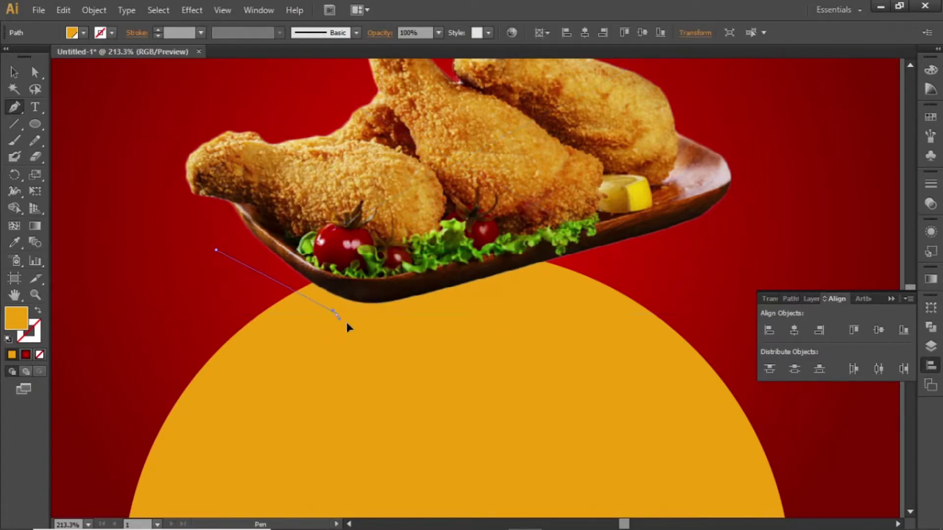
drag(347, 325, 372, 320)
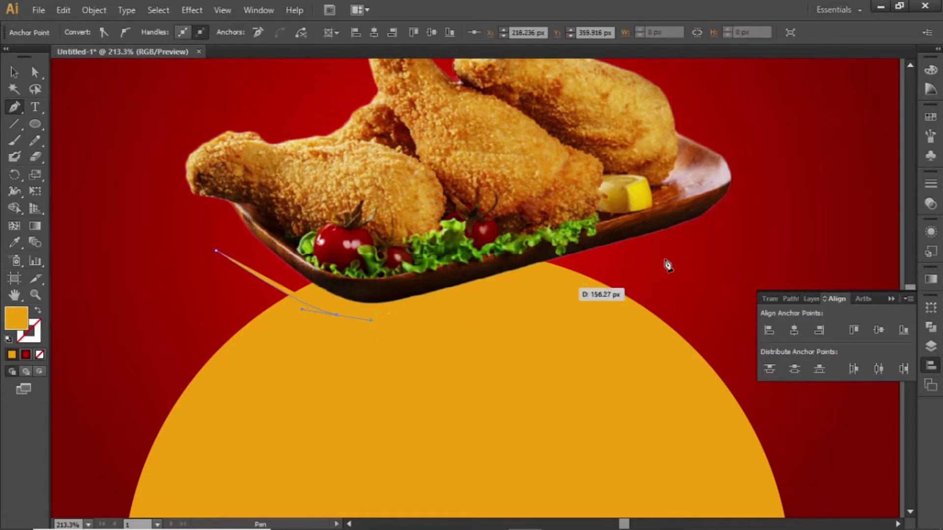
click(709, 234)
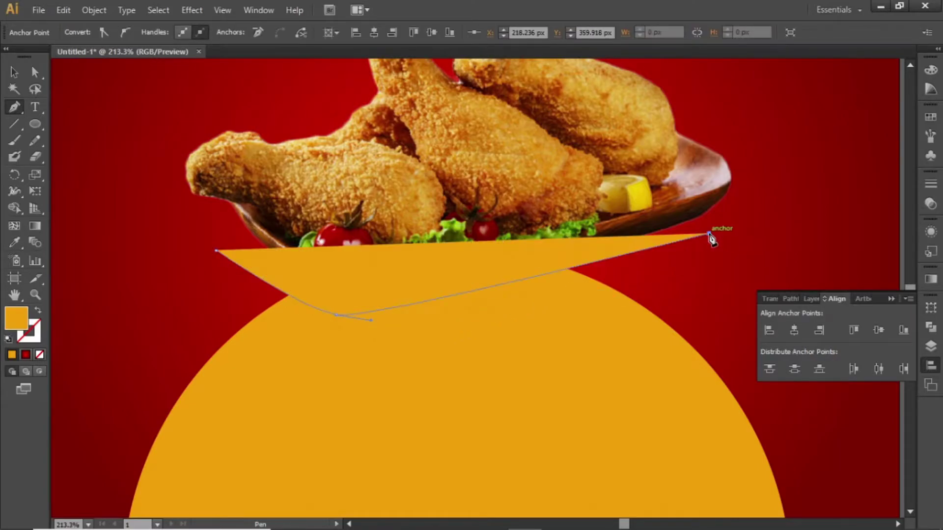
click(540, 117)
click(185, 224)
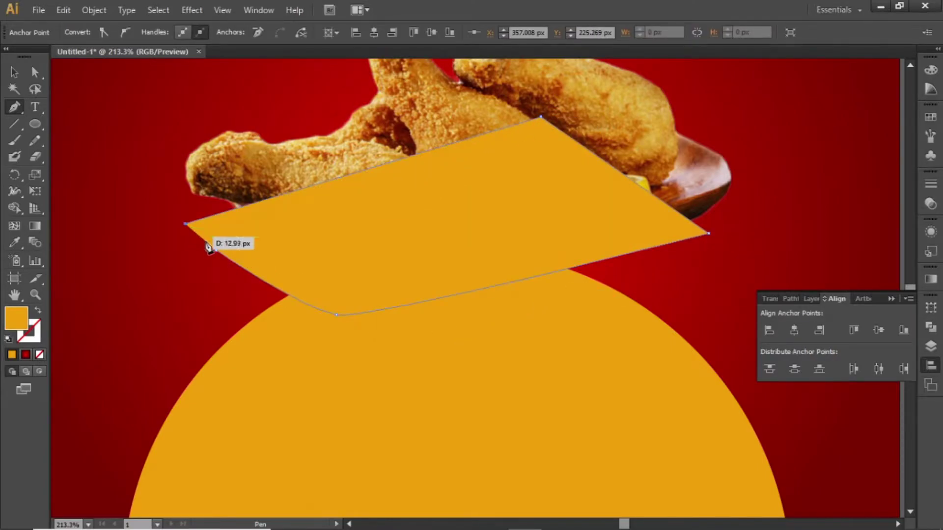
mouse_move(208, 248)
mouse_down()
mouse_move(221, 258)
mouse_move(217, 251)
mouse_up()
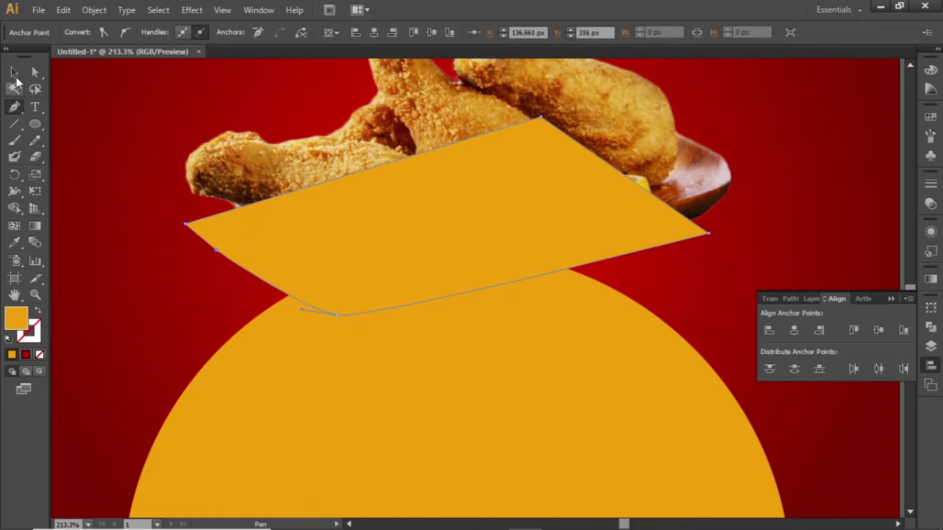
Step: Shift the new shape slightly right and down and fill it black
click(14, 72)
drag(371, 249, 387, 260)
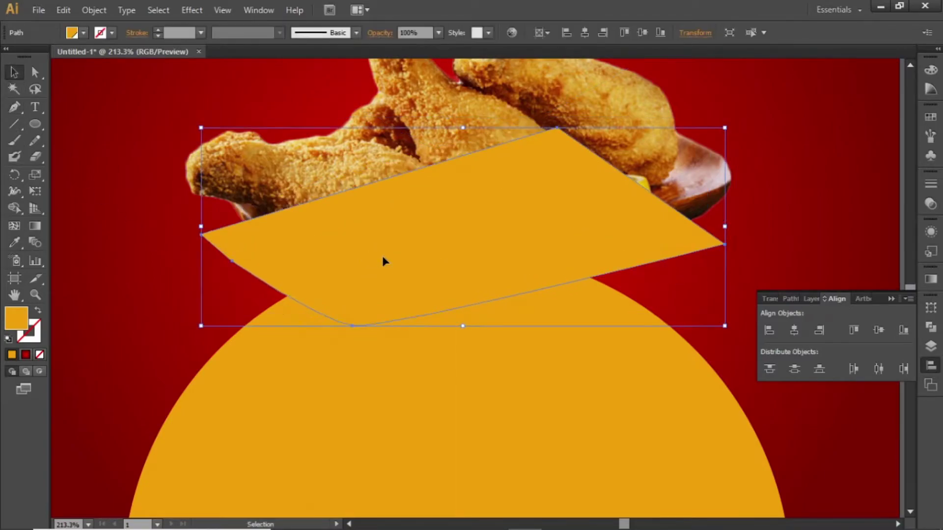
double_click(21, 329)
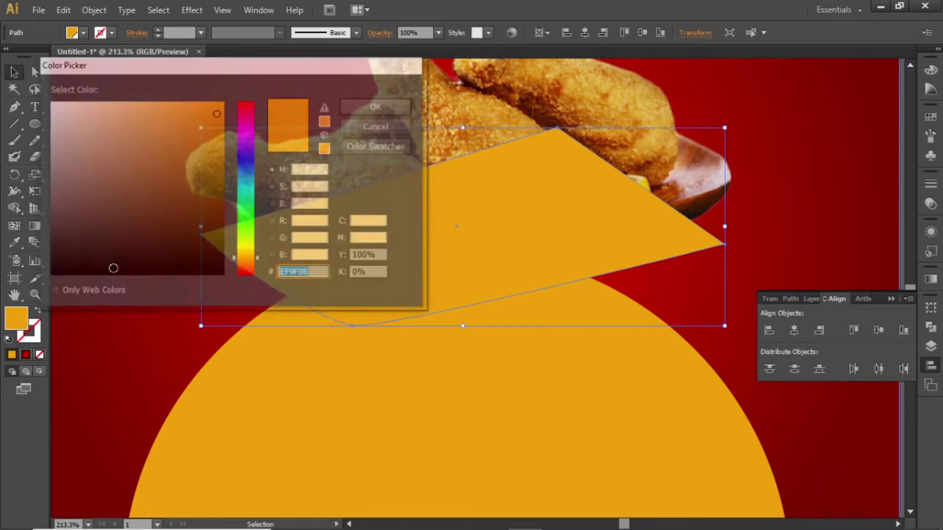
click(147, 273)
click(379, 105)
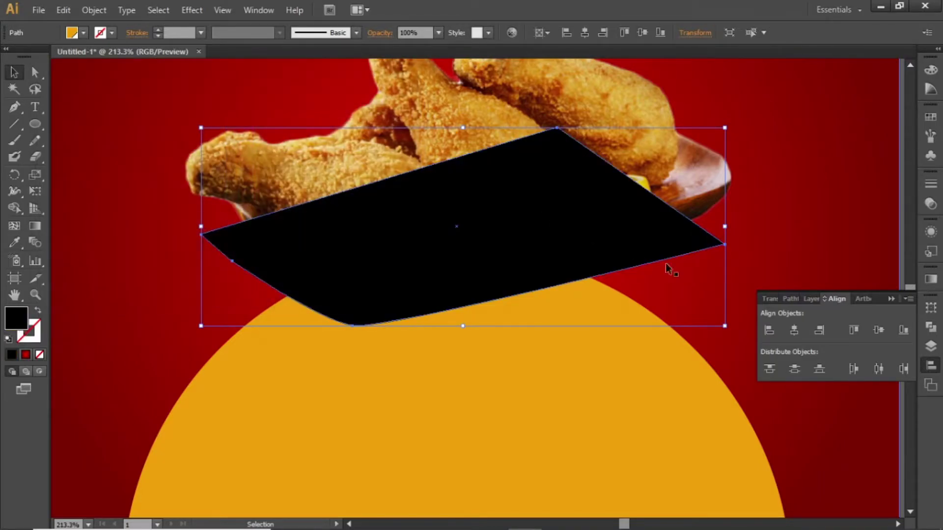
Step: Stack the black shape behind the chicken image and nudge it down
click(812, 298)
drag(796, 332, 802, 352)
click(890, 299)
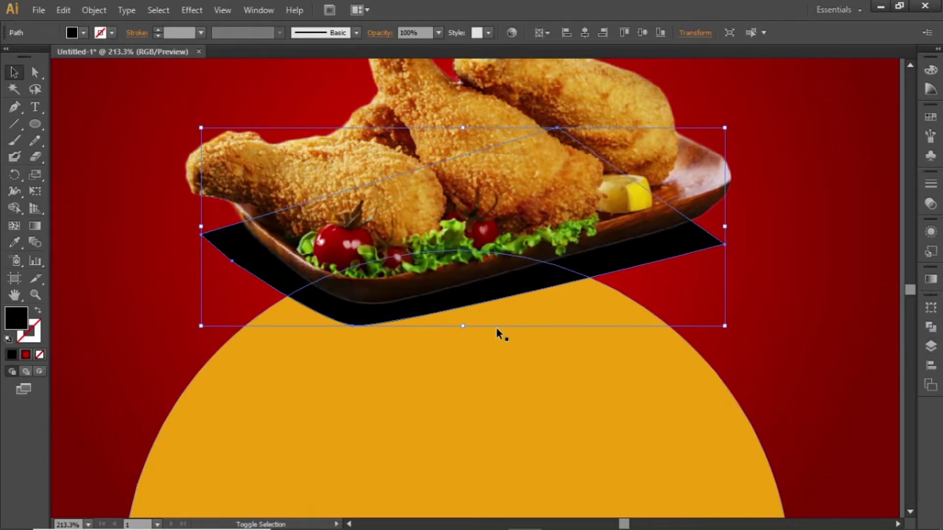
key(shift+Down)
key(shift+Down)
key(shift+Down)
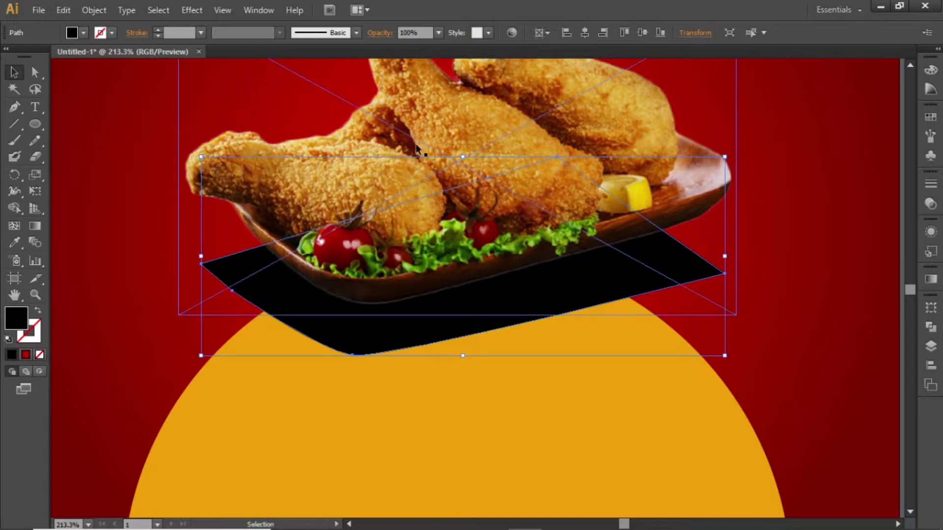
click(197, 12)
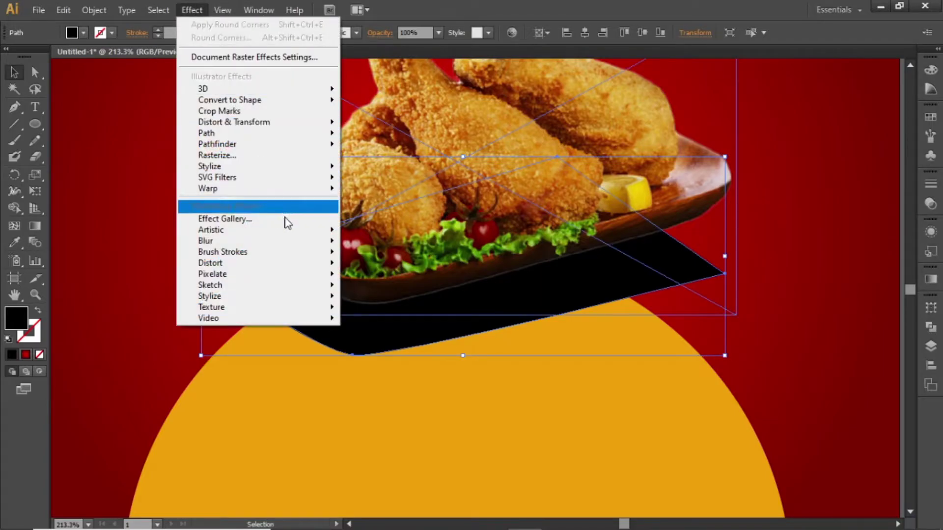
Step: Apply a Gaussian Blur of about 62 px radius to the black shadow shape
mouse_move(301, 242)
click(386, 241)
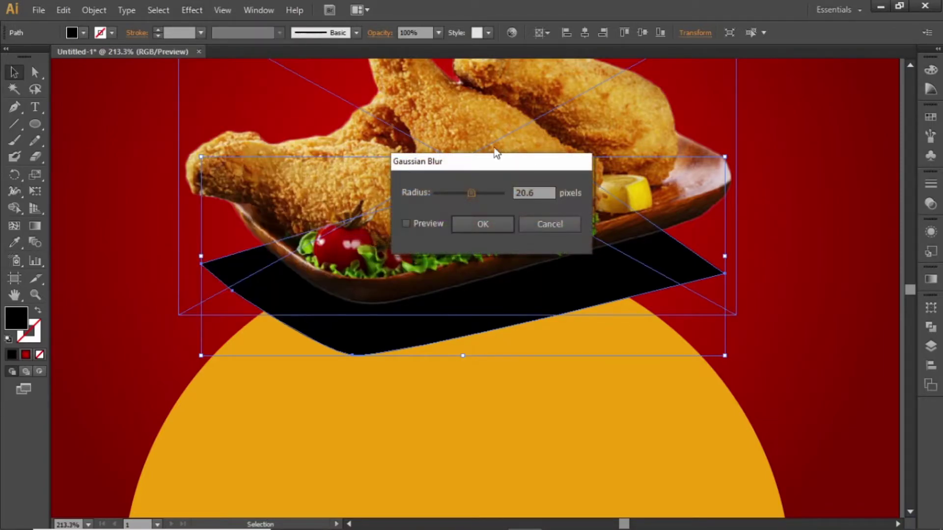
drag(496, 153, 764, 125)
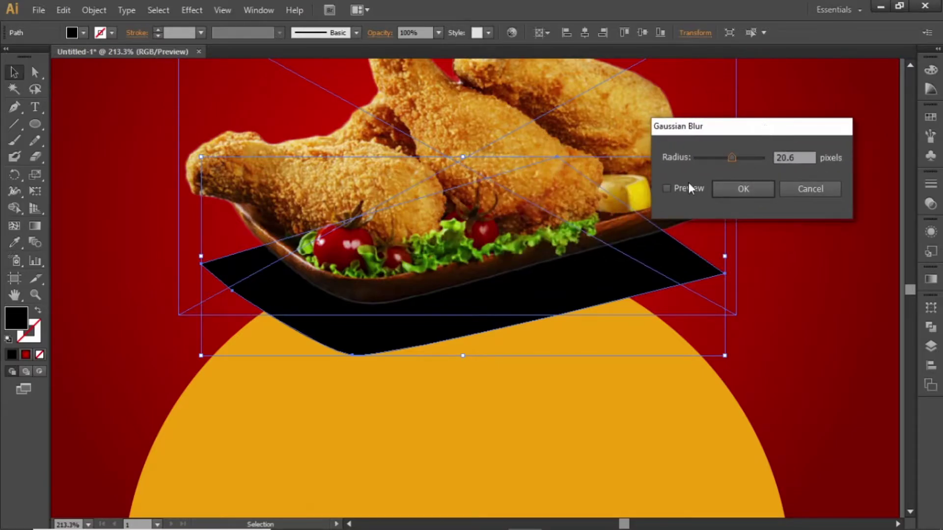
click(678, 190)
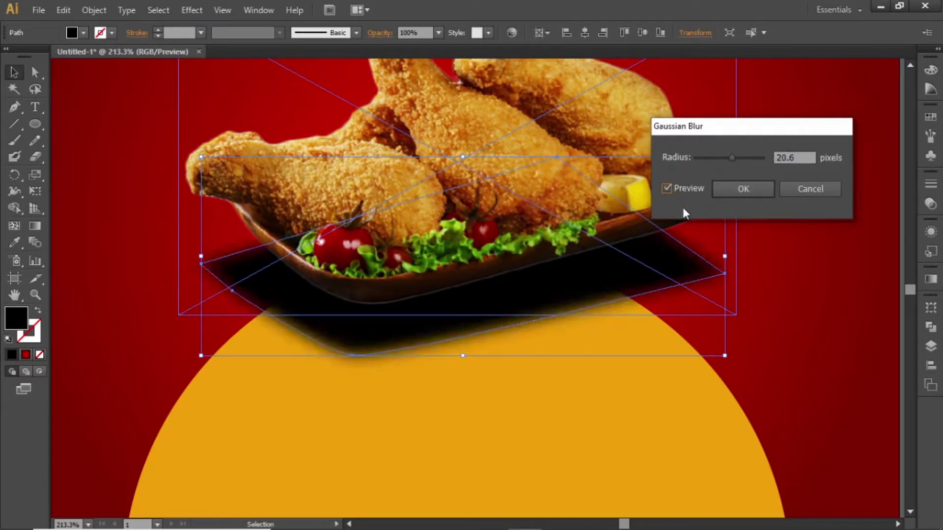
drag(735, 158, 743, 159)
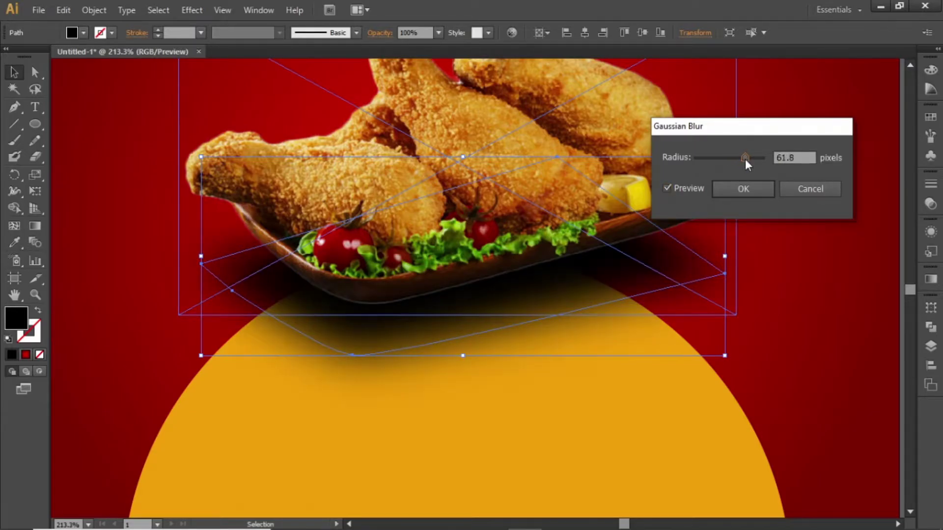
click(744, 190)
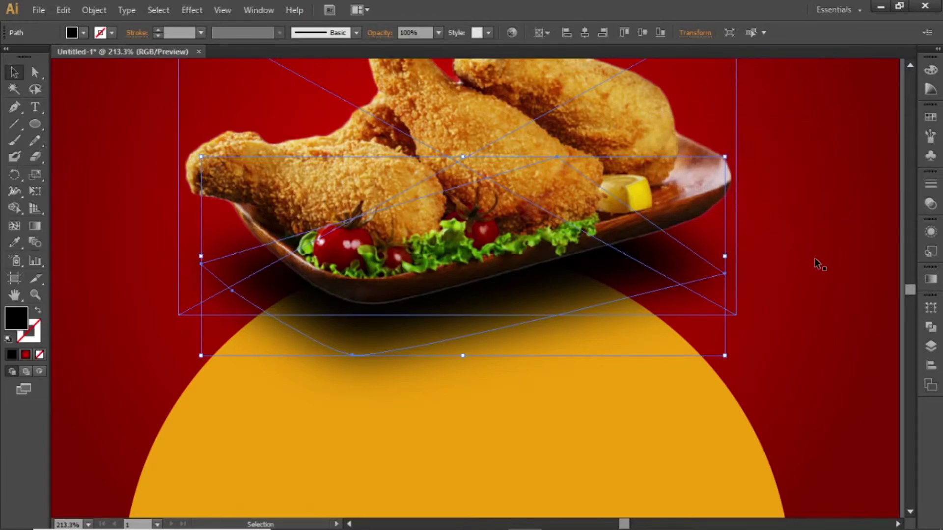
click(819, 269)
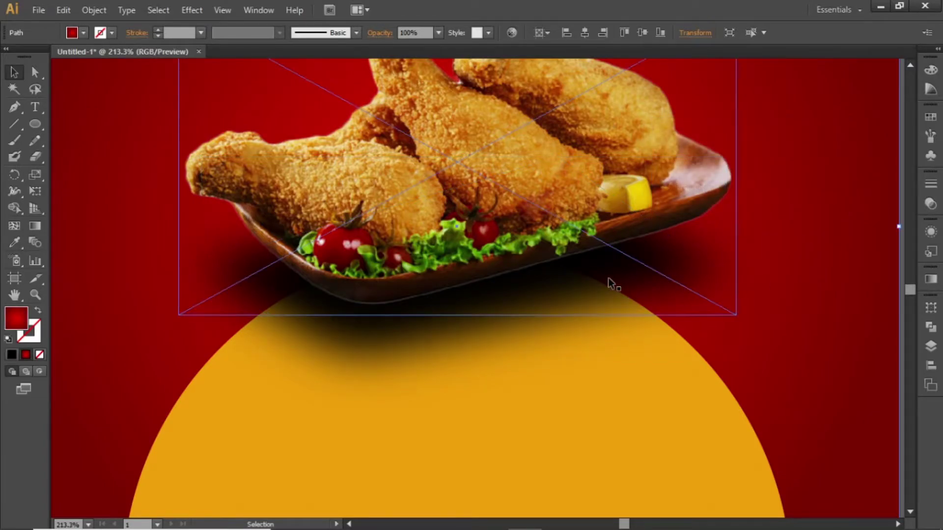
key(ctrl+1)
Step: Set the blurred shadow's opacity to 80%
click(540, 201)
drag(541, 201, 490, 238)
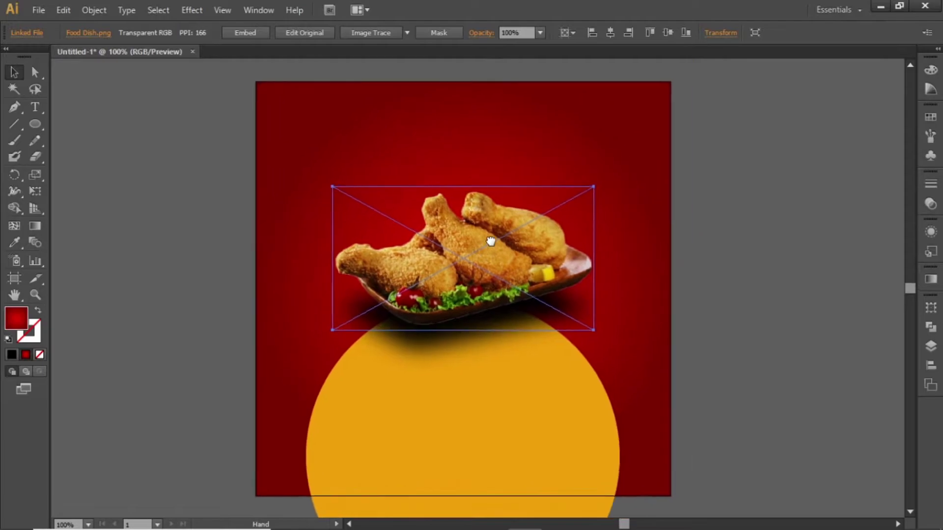
key(ctrl+h)
click(782, 241)
click(450, 345)
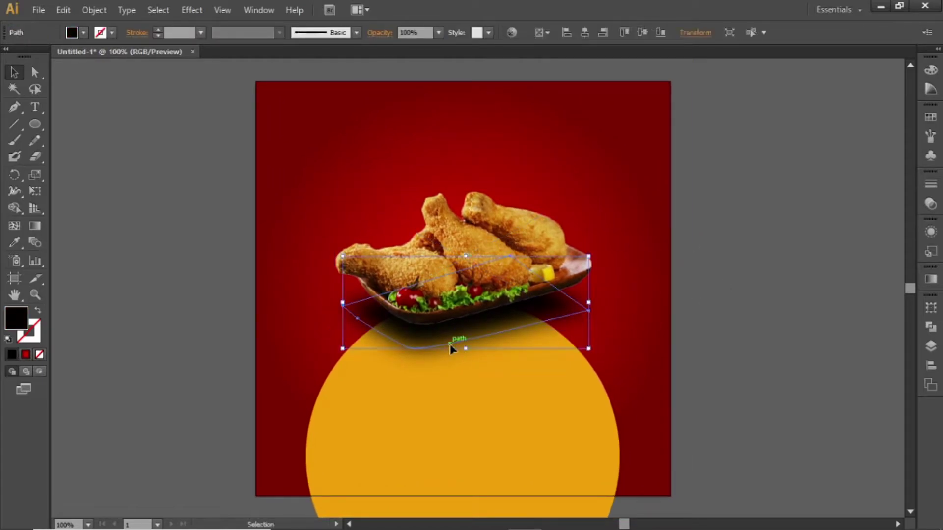
click(439, 33)
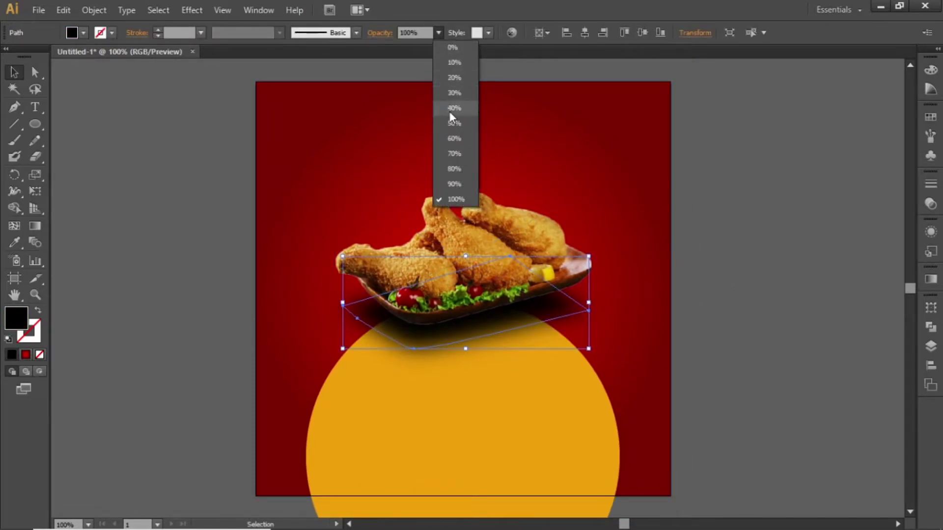
click(455, 168)
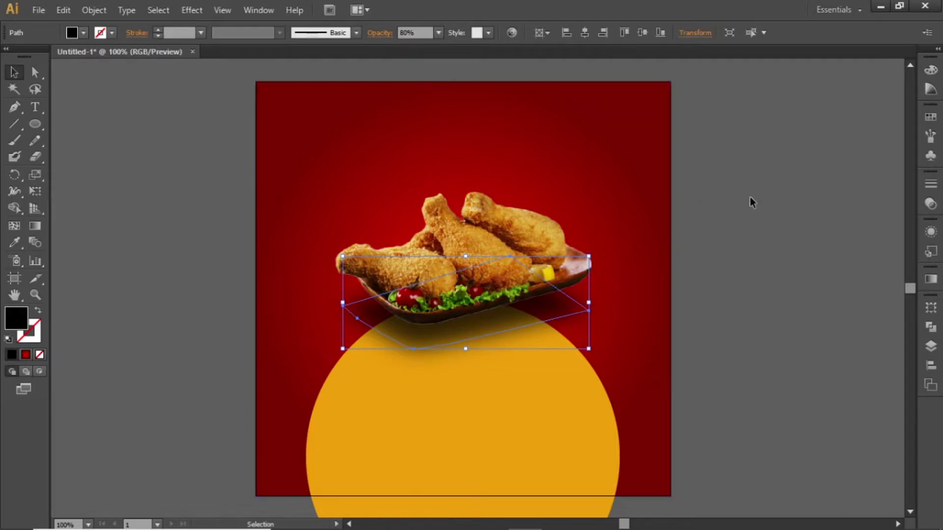
Step: Nudge the shadow slightly up and right to hug the plate
key(Up)
key(Up)
key(Up)
key(Up)
key(Up)
key(Up)
key(Up)
key(Up)
key(Up)
key(Up)
key(Right)
key(Right)
key(Right)
key(Right)
key(Right)
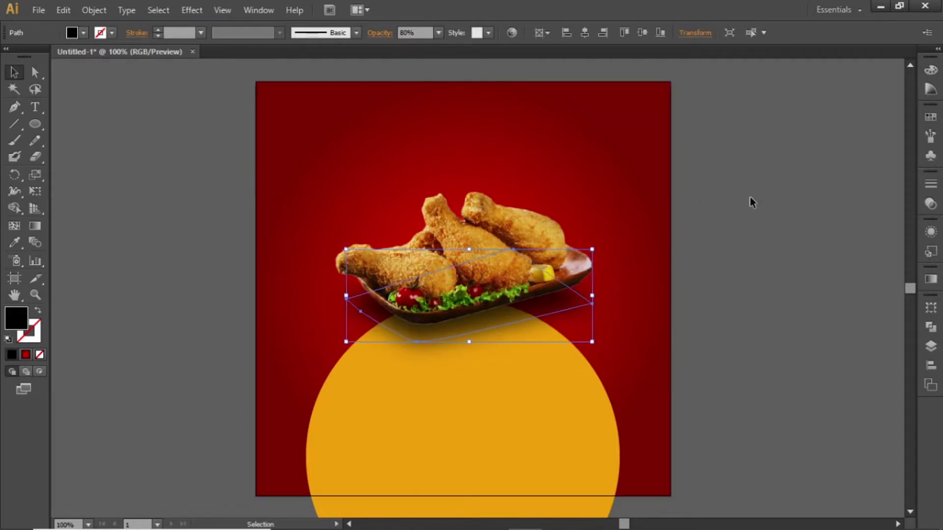
key(Up)
key(Up)
key(Right)
click(763, 212)
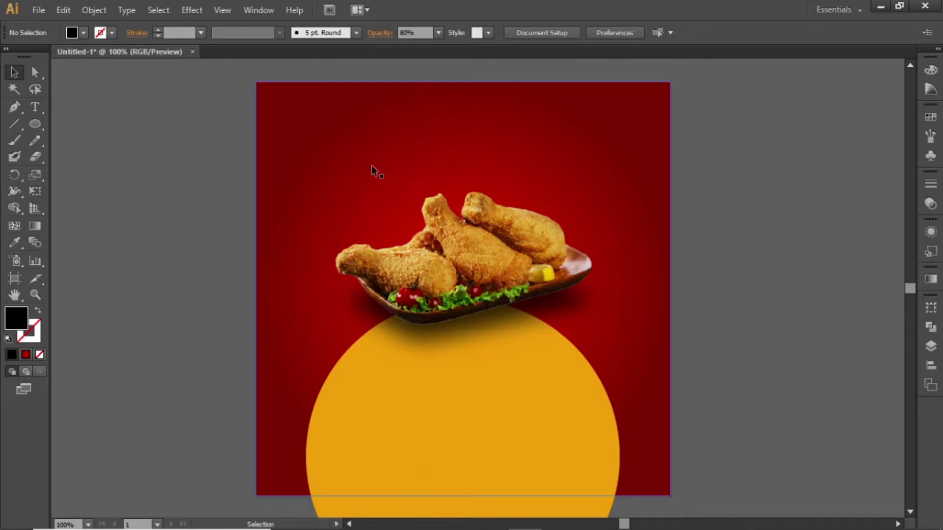
Step: Type 'TASTE' as a text line on the pasteboard left of the artboard
key(t)
click(165, 162)
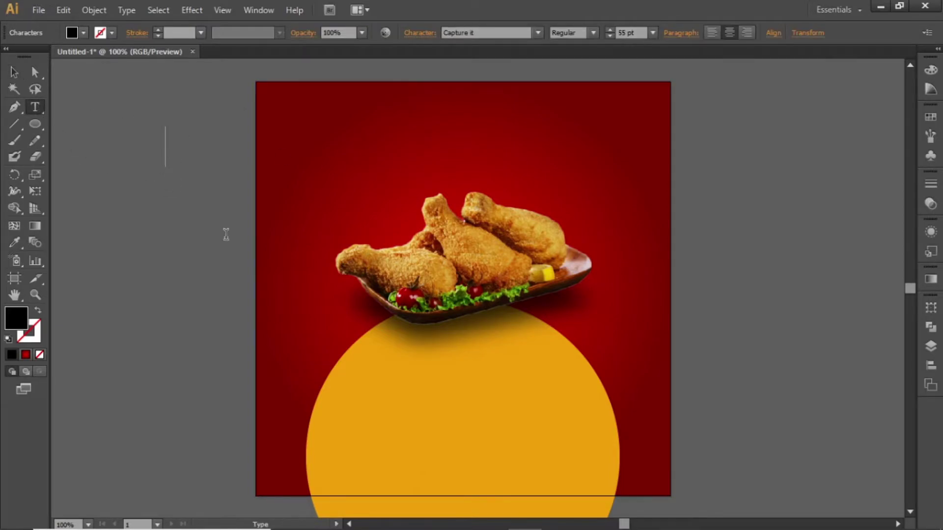
text(TASTE)
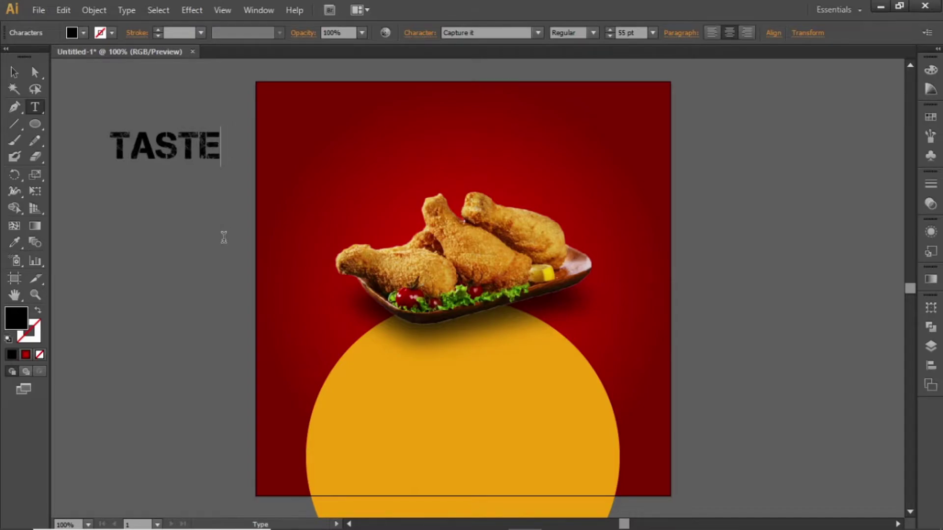
key(Escape)
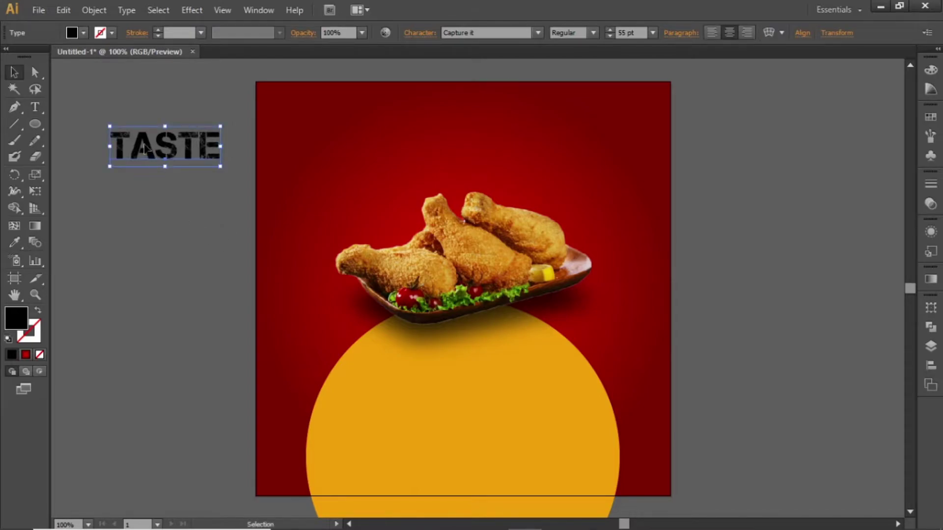
click(143, 182)
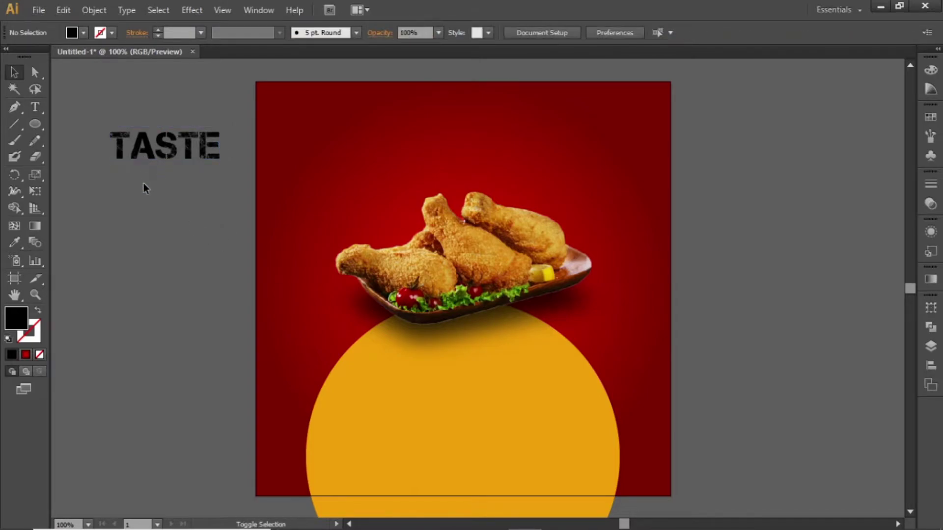
Step: Duplicate TASTE straight below it and retype the copy as 'THE DIFFERENT'
click(143, 153)
drag(143, 153, 143, 211)
key(t)
double_click(143, 208)
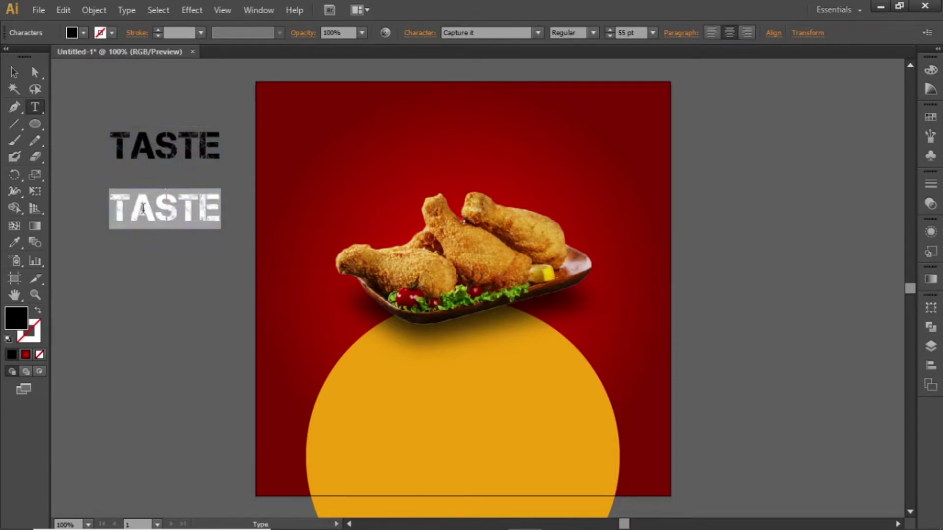
text(THE DIFFERENT)
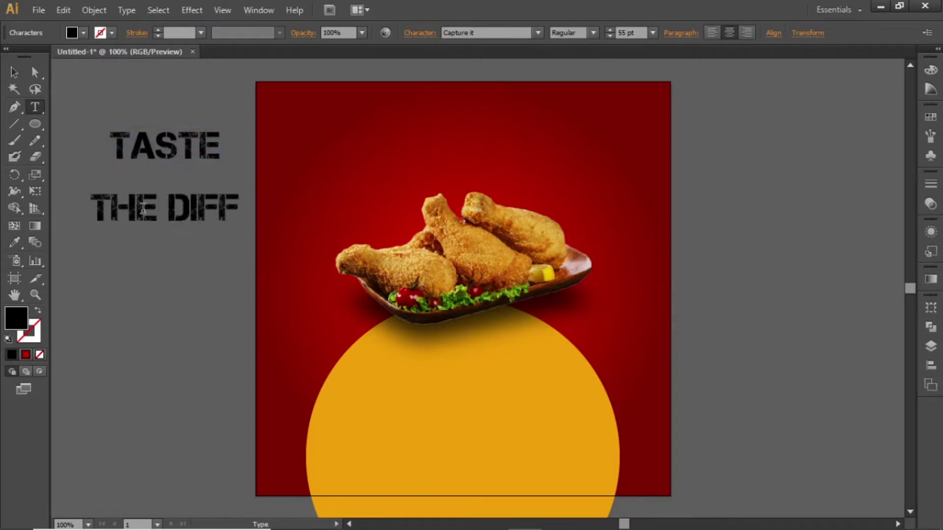
click(14, 72)
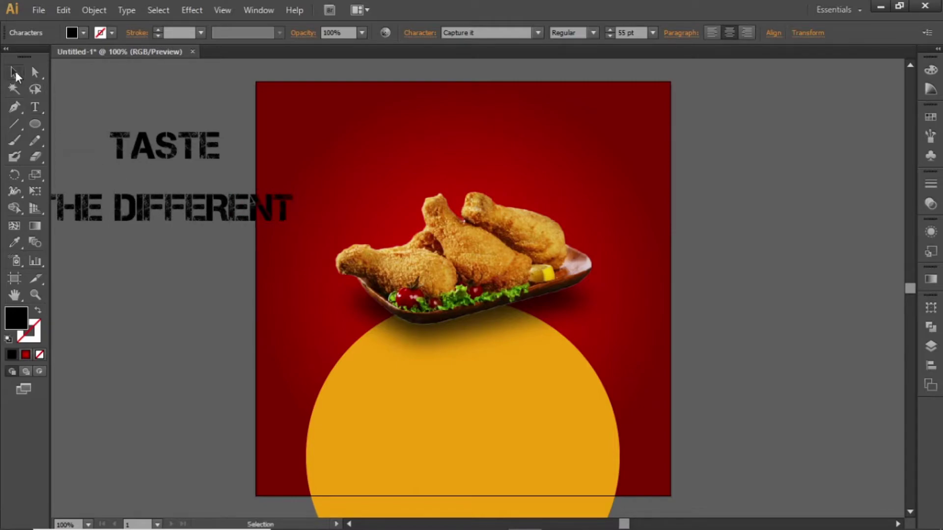
click(163, 96)
Step: Set the TASTE text's font to Fontjek
click(206, 150)
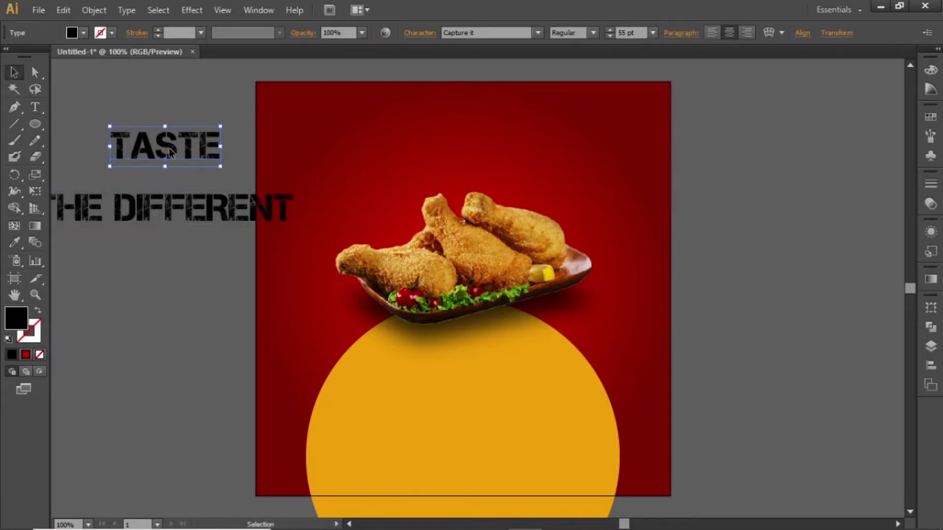
click(486, 32)
text(Fontjek)
key(Return)
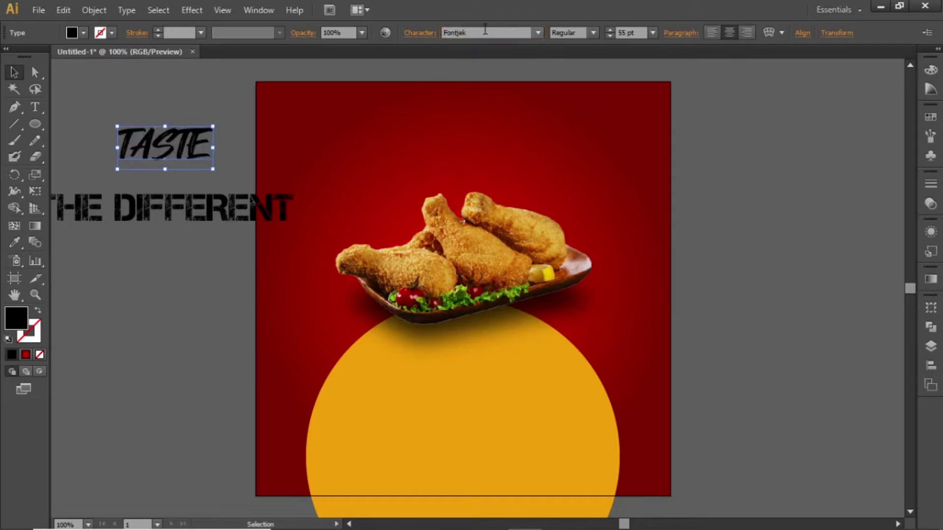
Step: Fill THE DIFFERENT with white and TASTE with orange
click(169, 214)
click(930, 117)
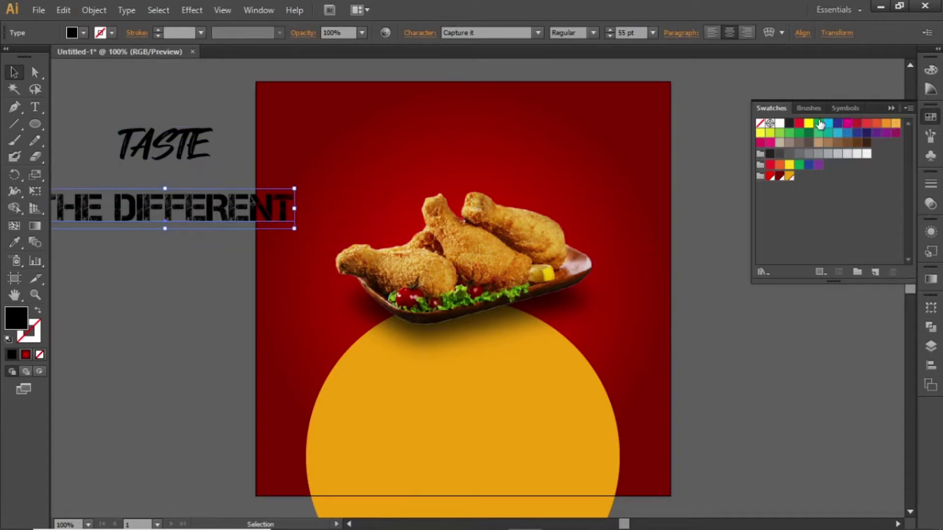
click(779, 122)
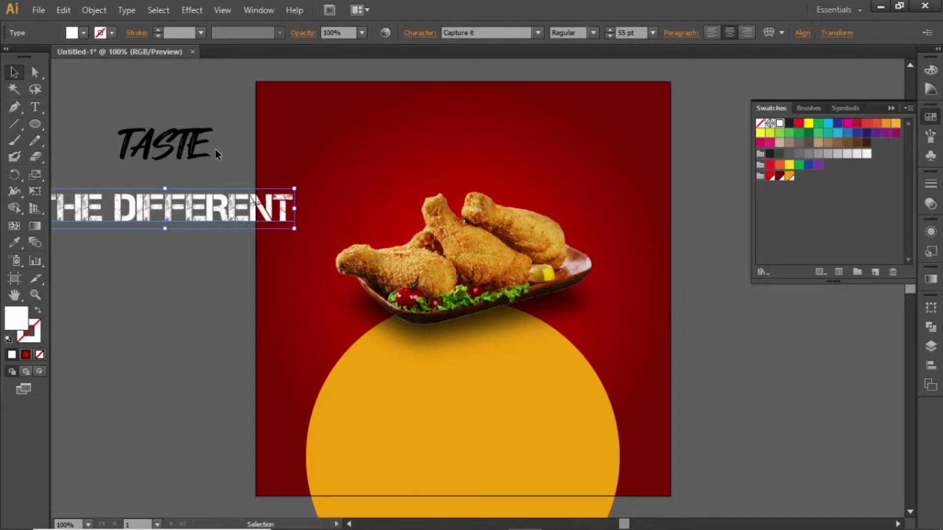
click(789, 176)
click(218, 86)
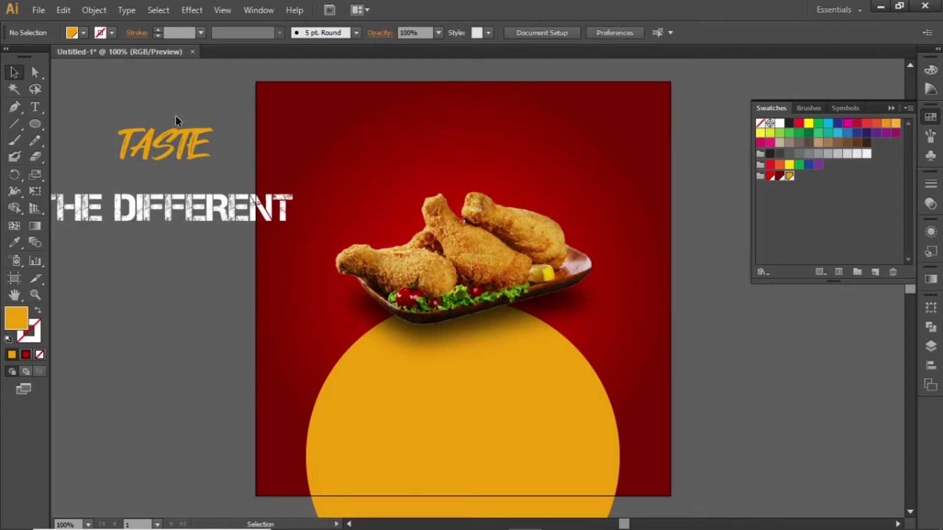
Step: Centre both headlines horizontally and stack them tightly near the artboard's top
drag(176, 118, 231, 235)
click(931, 366)
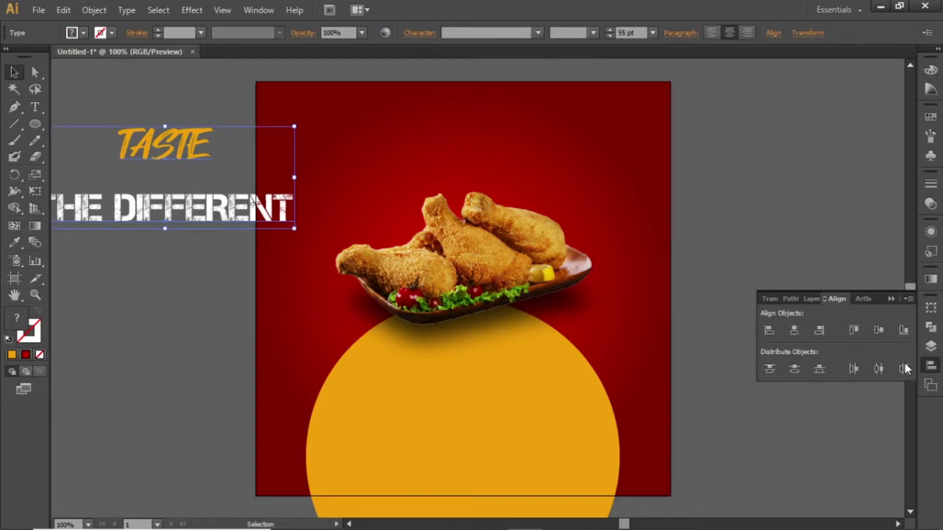
click(794, 330)
click(713, 183)
click(524, 205)
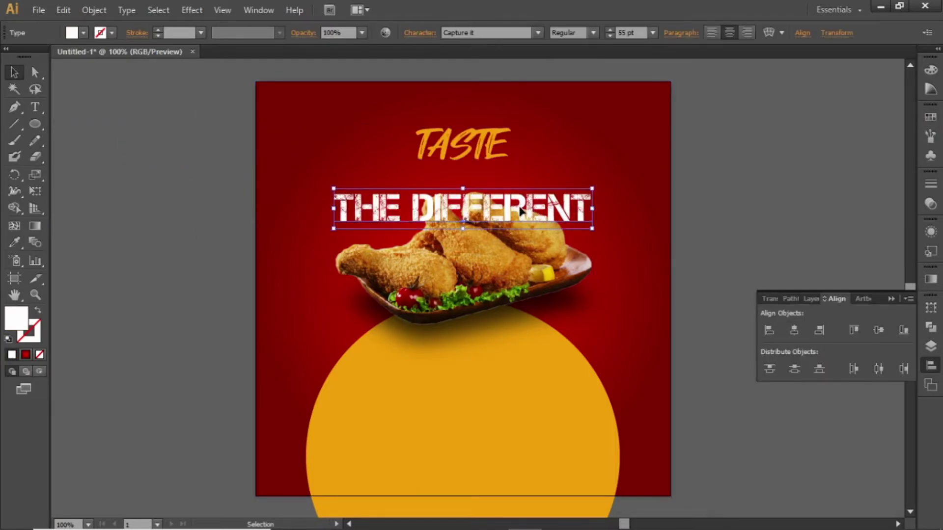
drag(524, 202, 526, 180)
shift+click(474, 134)
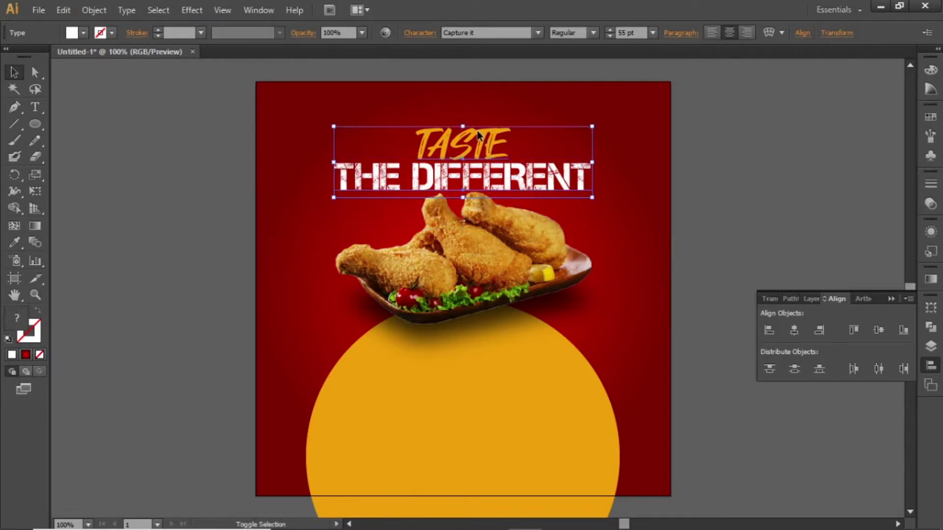
key(shift+Up)
key(shift+Up)
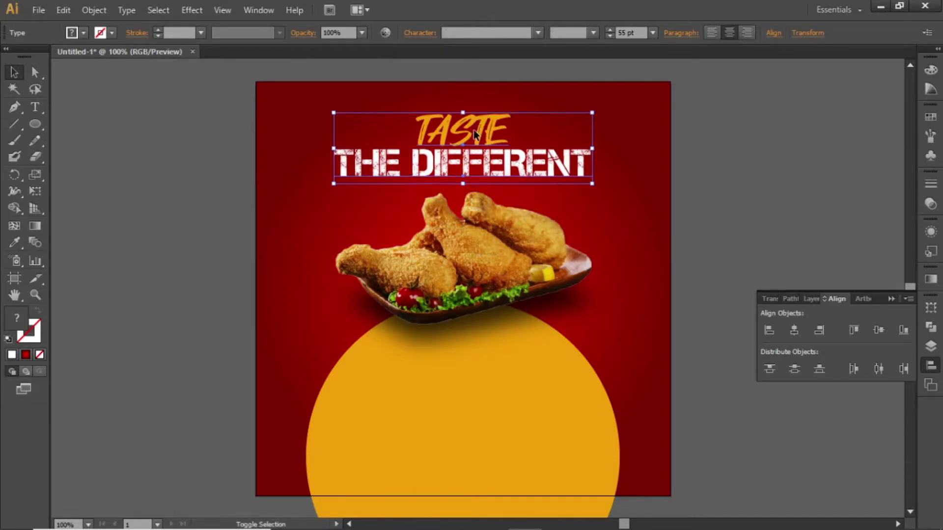
click(700, 147)
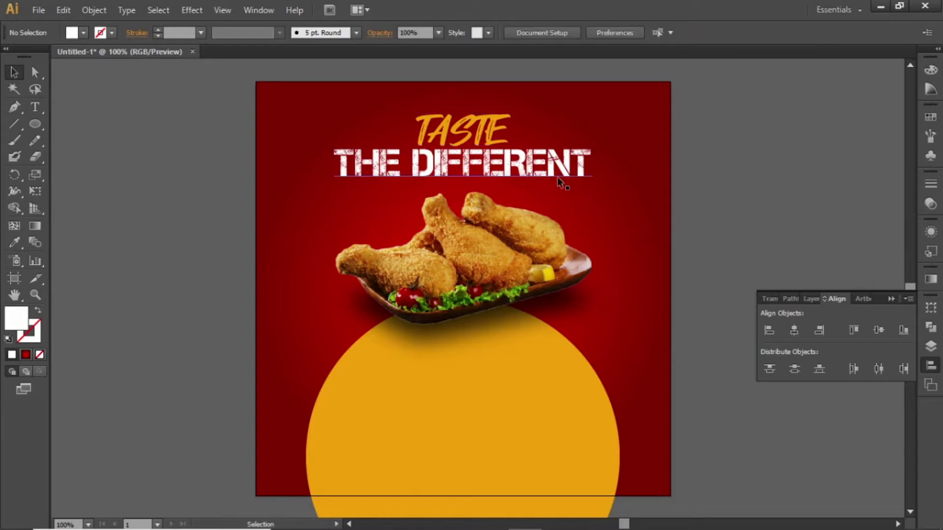
Step: Nudge THE DIFFERENT, the chicken image and its shadow slightly down
click(558, 170)
key(Down)
key(Down)
key(Down)
key(Down)
key(Down)
key(Down)
key(Down)
key(Down)
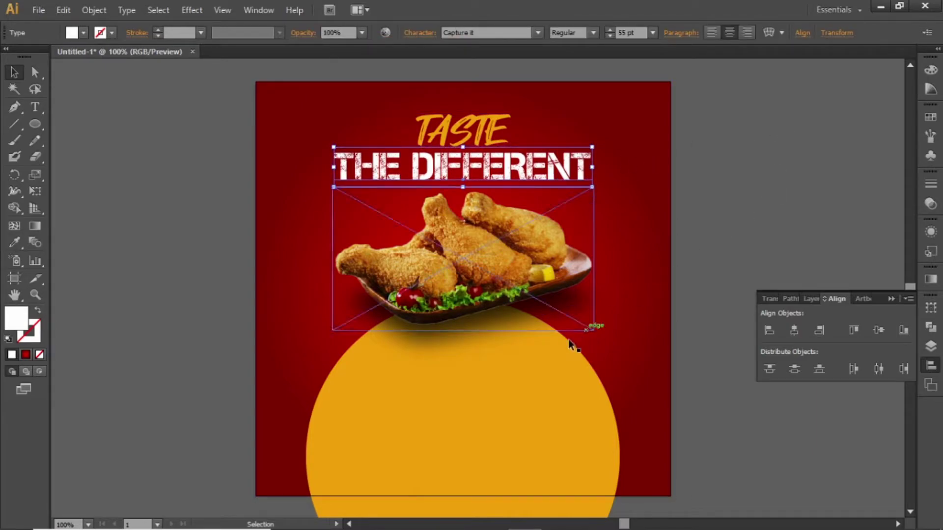
click(518, 332)
shift+click(524, 240)
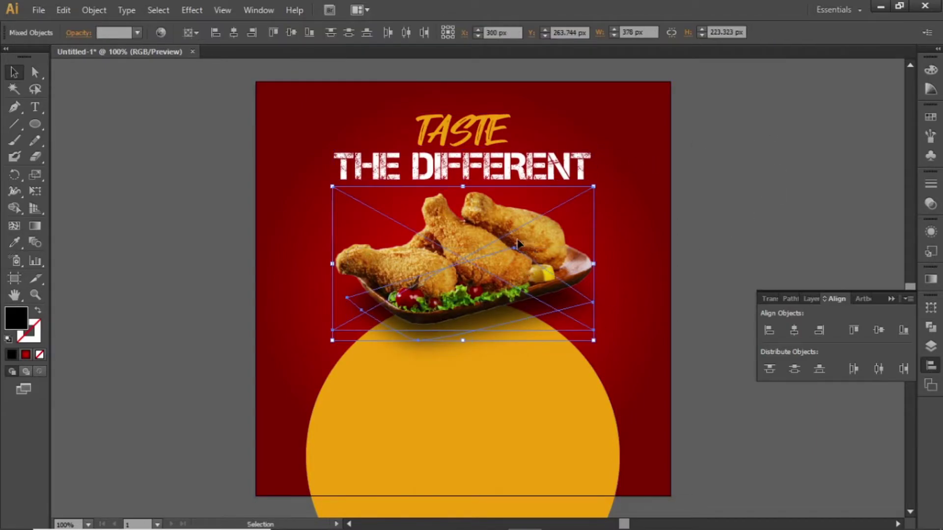
key(shift+Down)
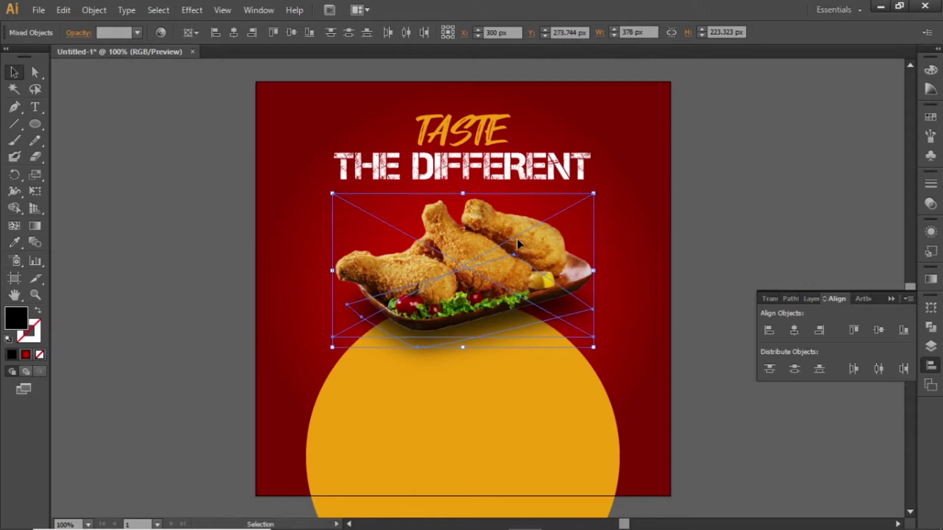
Step: Reduce both headline lines to 50 pt
click(516, 177)
shift+click(500, 139)
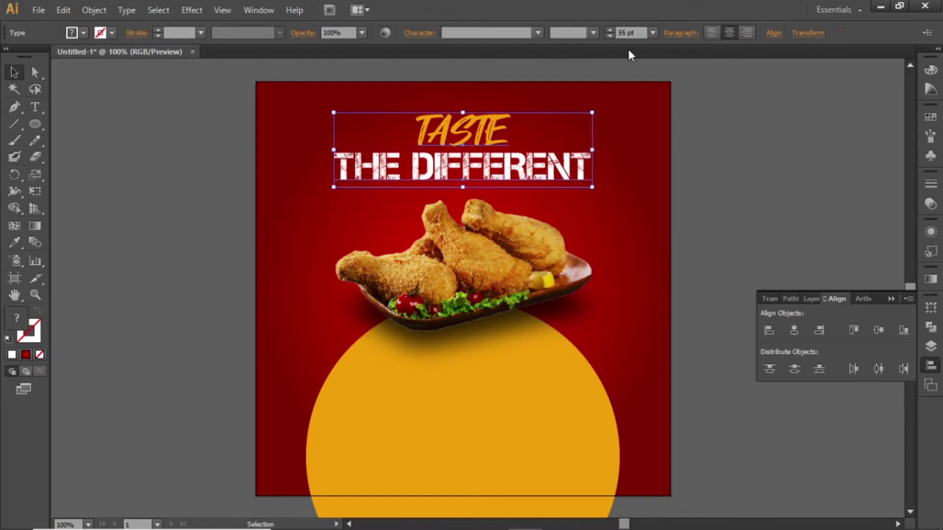
click(637, 34)
key(Down)
key(Down)
key(Down)
key(Down)
key(Down)
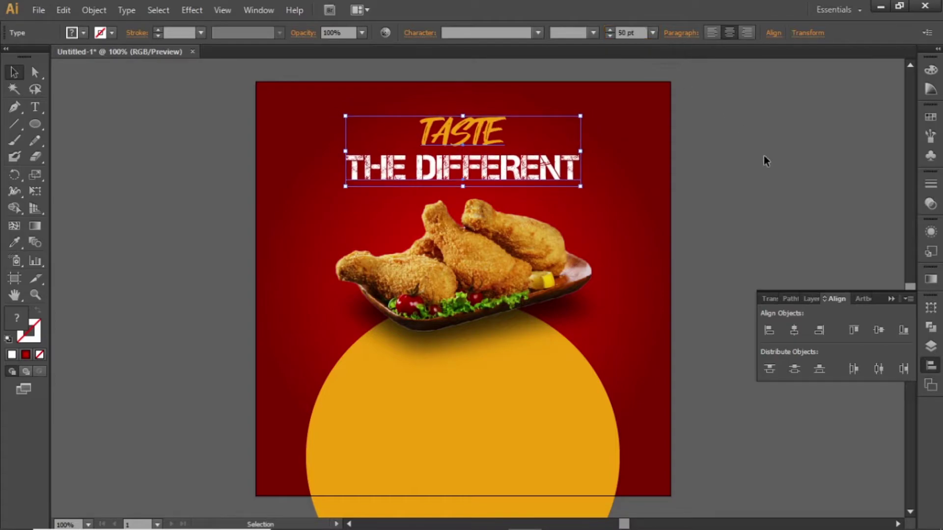
click(761, 172)
Step: Place a copy of THE DIFFERENT near the artboard's upper-left edge
click(518, 182)
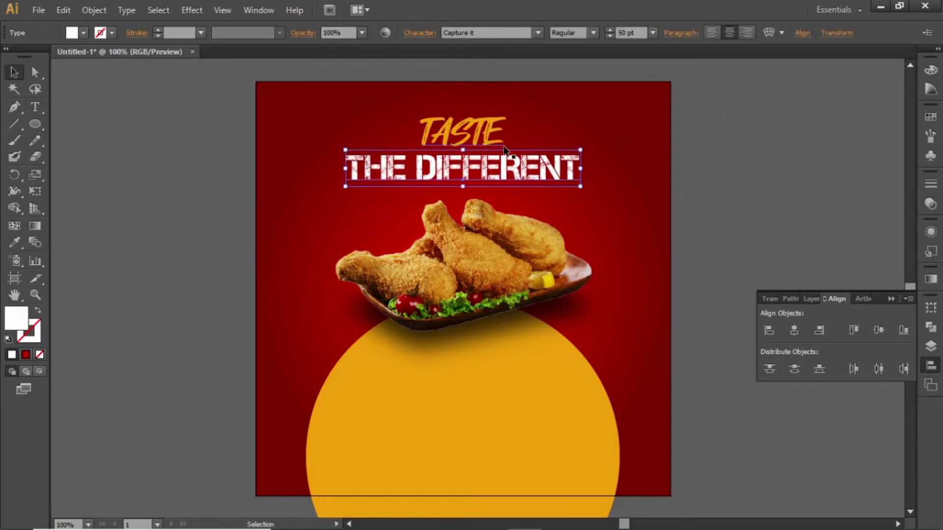
click(750, 149)
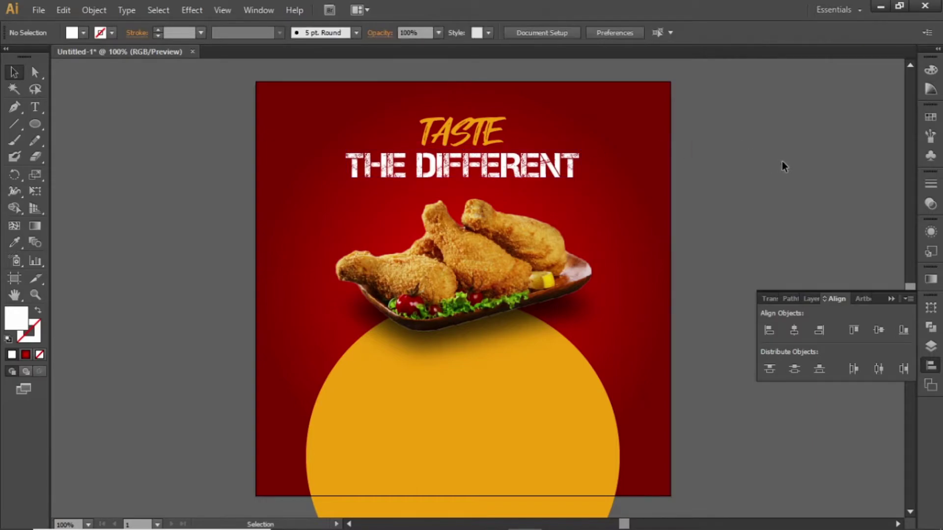
click(381, 165)
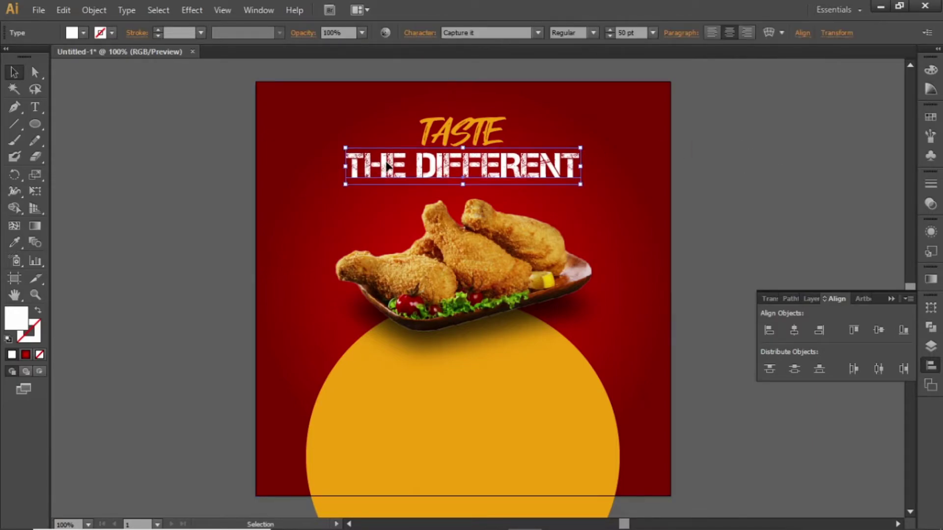
drag(381, 165, 250, 103)
Step: Replace the copied text with 'LOGO HERE' on two lines
double_click(281, 107)
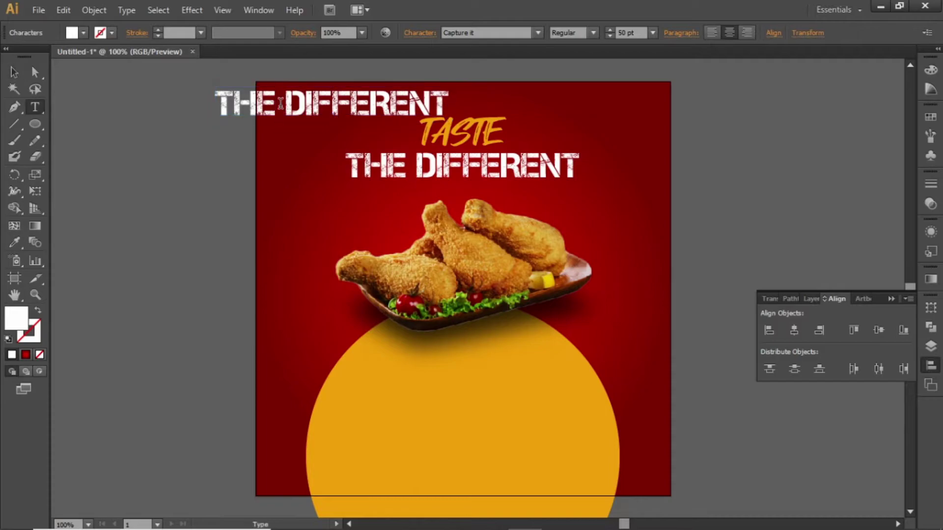
key(ctrl+a)
text(LOGO)
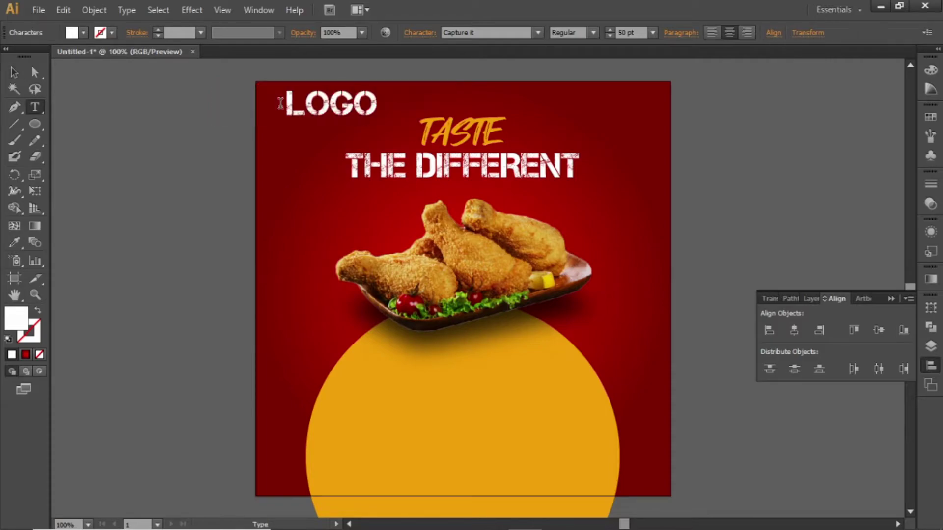
key(Return)
text(HERE)
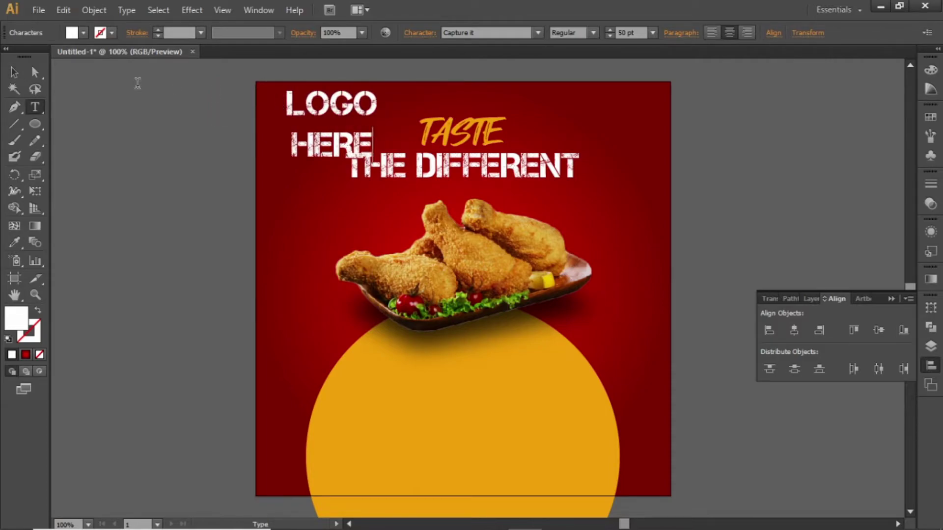
click(14, 72)
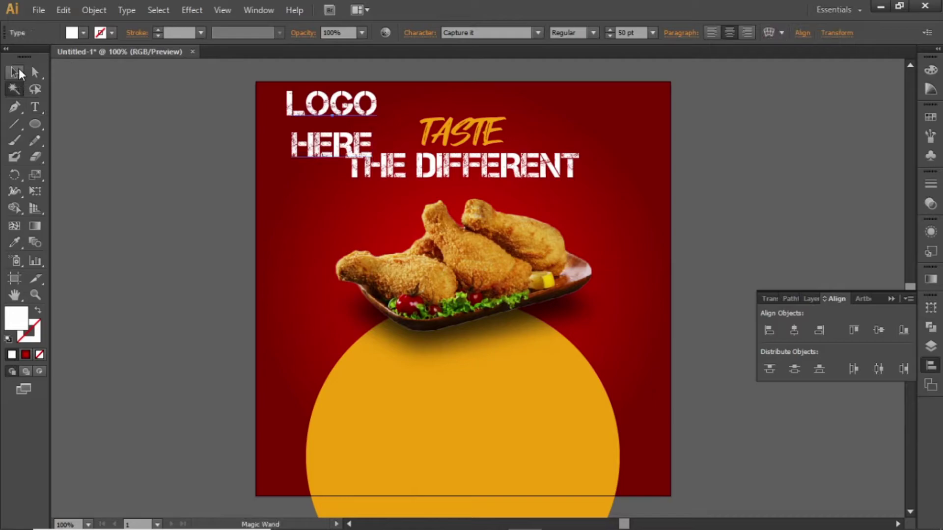
Step: Set the LOGO HERE font to Montserrat Bold
click(479, 35)
text(Montserrat)
key(Return)
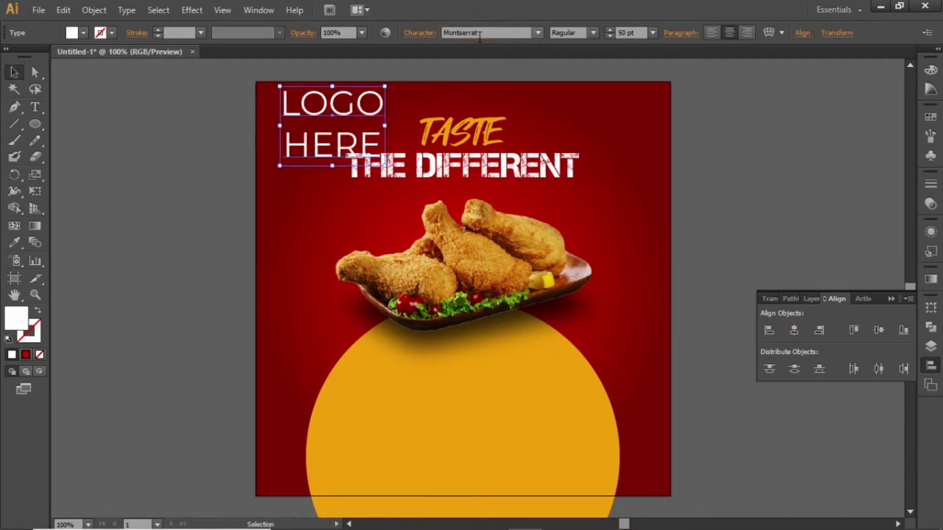
click(593, 33)
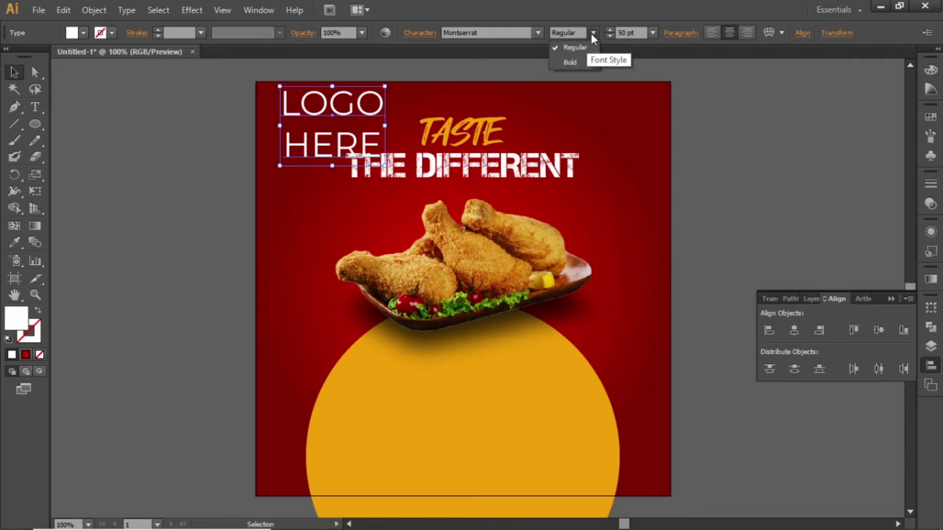
click(569, 62)
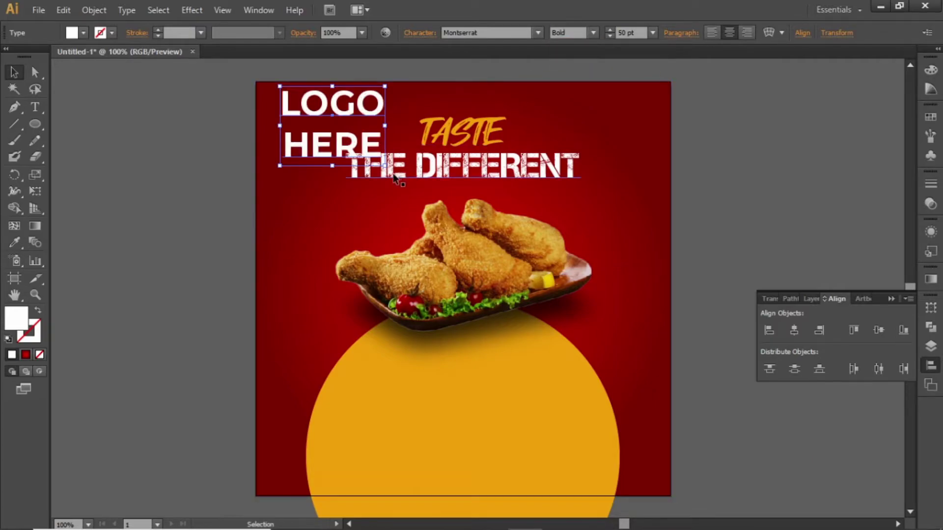
Step: Shrink the LOGO HERE text to about 24 pt in the artboard's top-left corner
drag(385, 165, 315, 125)
click(196, 120)
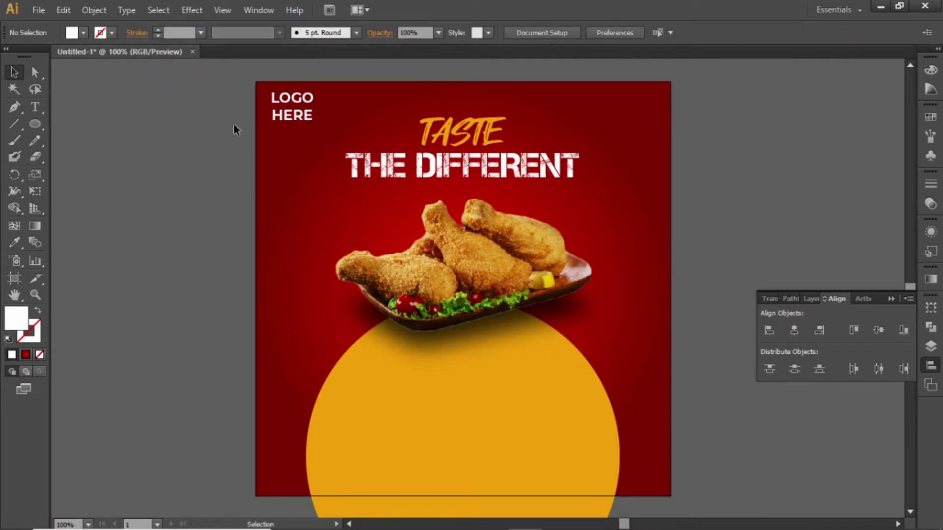
click(281, 129)
click(290, 117)
click(194, 115)
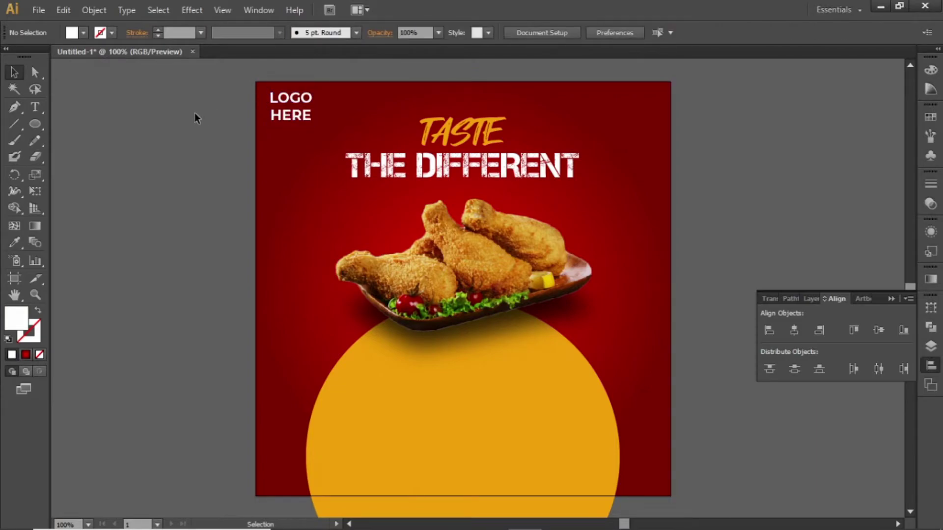
Step: Draw a text area on the yellow circle and paste the lorem ipsum text into it
scroll(466, 309, down, 3)
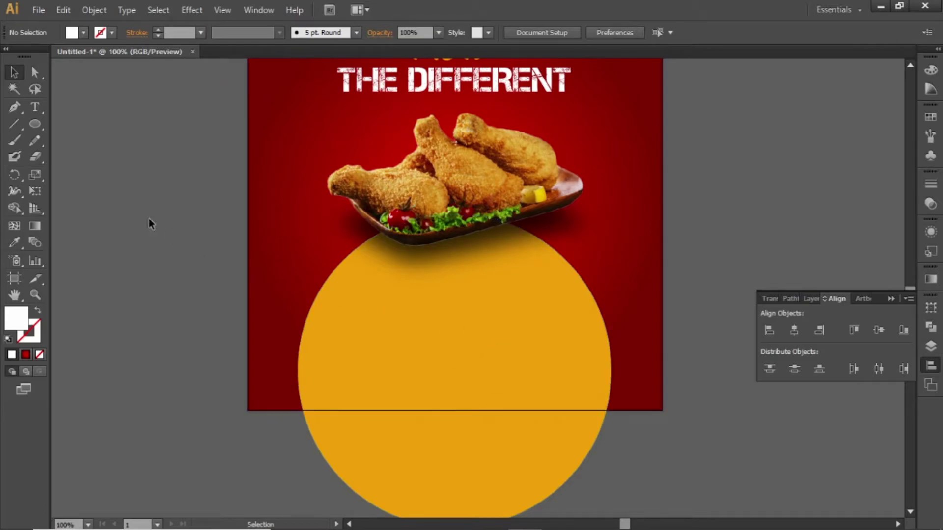
click(35, 107)
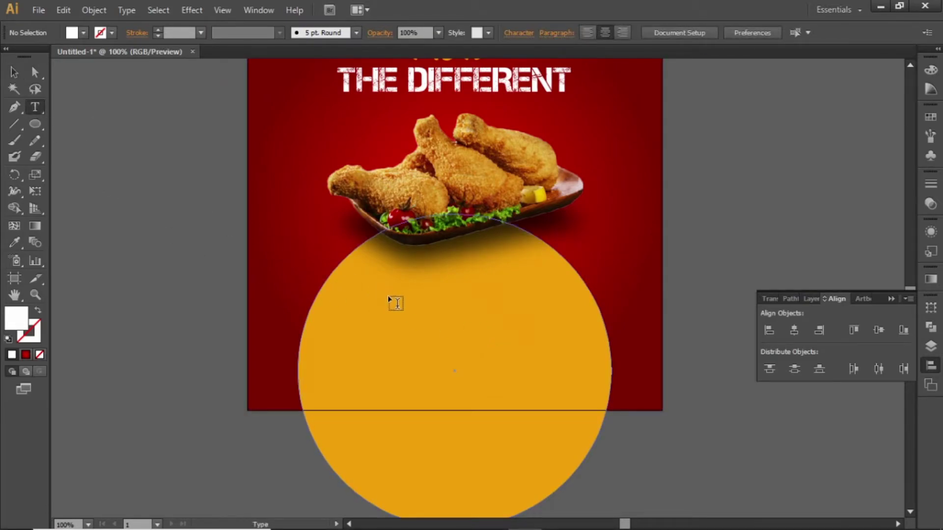
drag(345, 282, 570, 325)
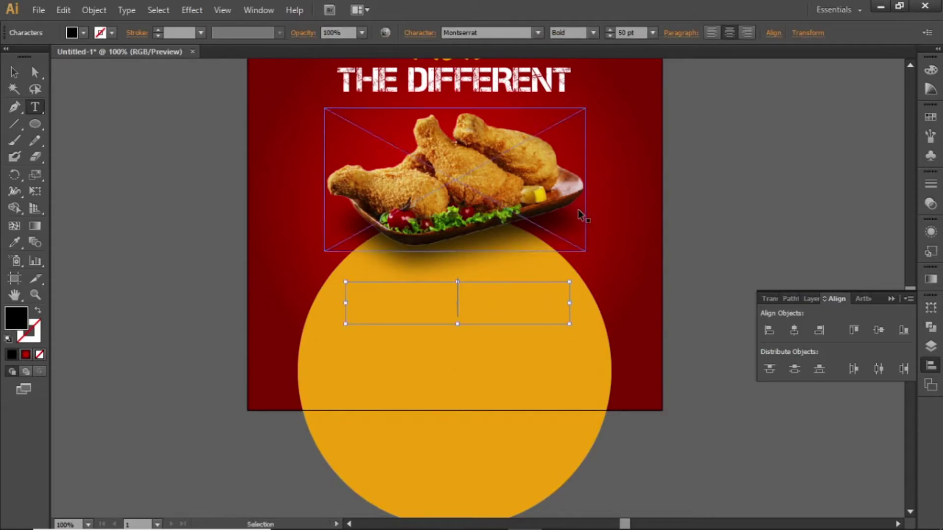
key(ctrl+v)
click(15, 72)
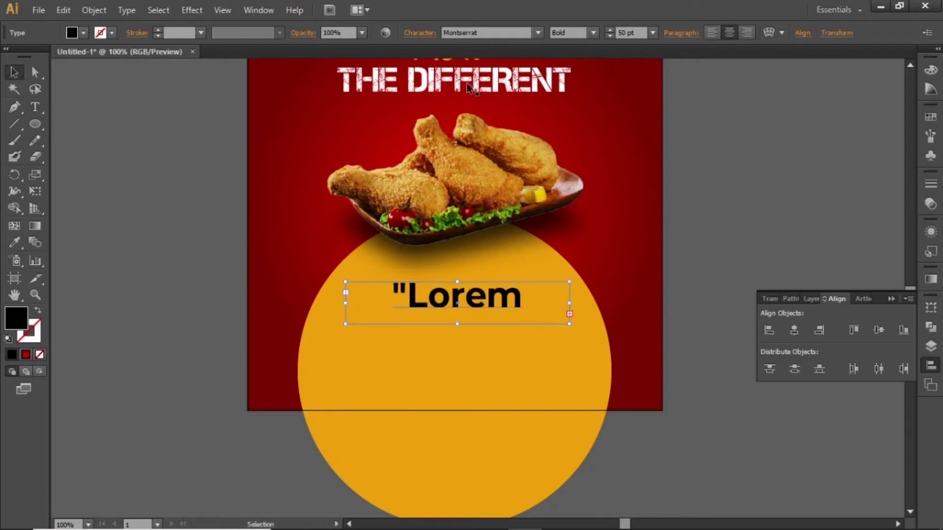
Step: Make the paragraph Montserrat Regular with a white fill
click(593, 33)
click(589, 50)
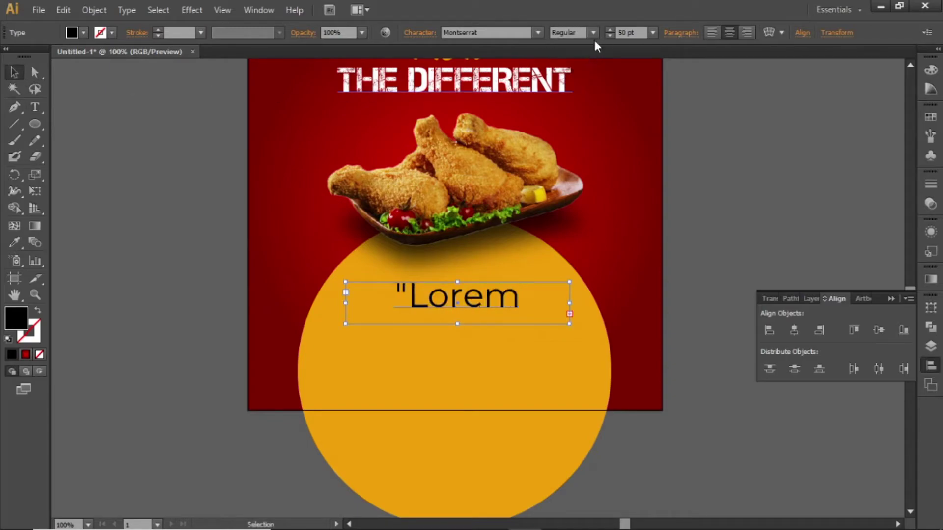
click(930, 117)
click(781, 125)
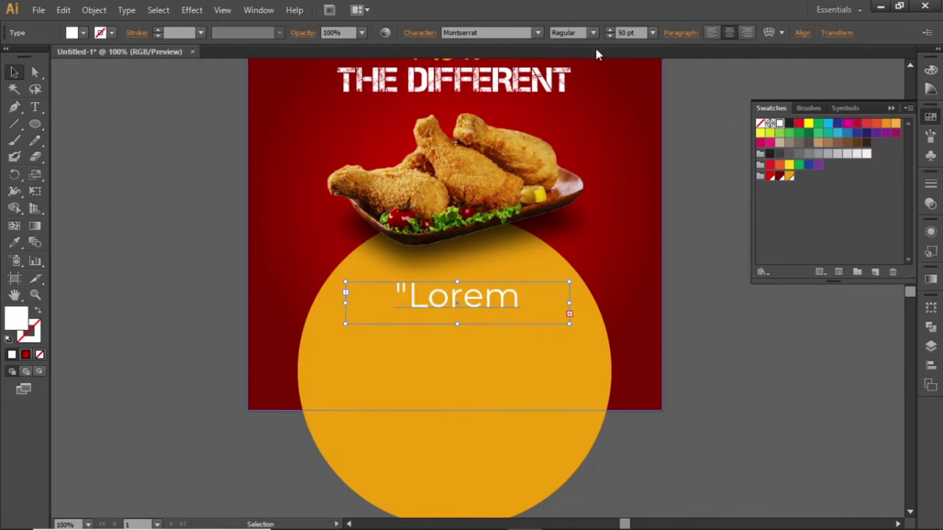
Step: Set the paragraph font size to 11 pt
click(637, 33)
text(20)
key(Return)
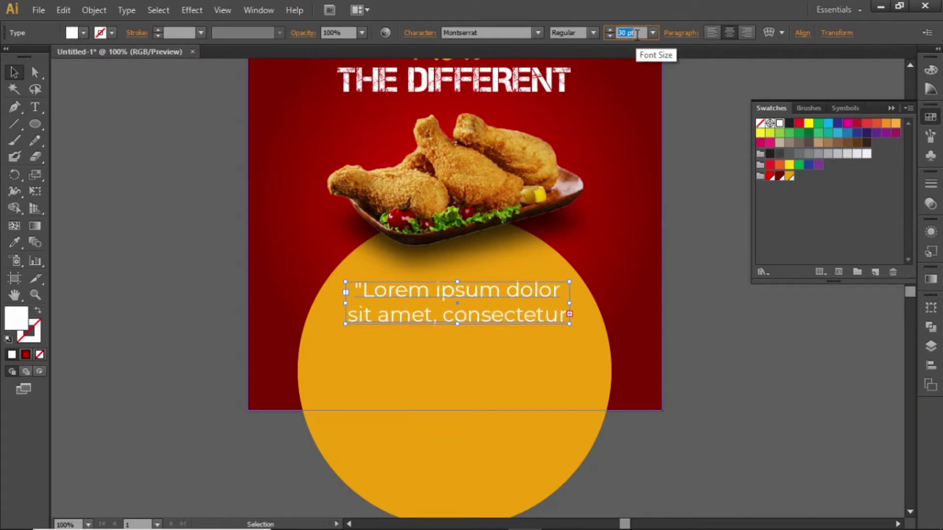
text(10)
key(Return)
text(11)
key(Return)
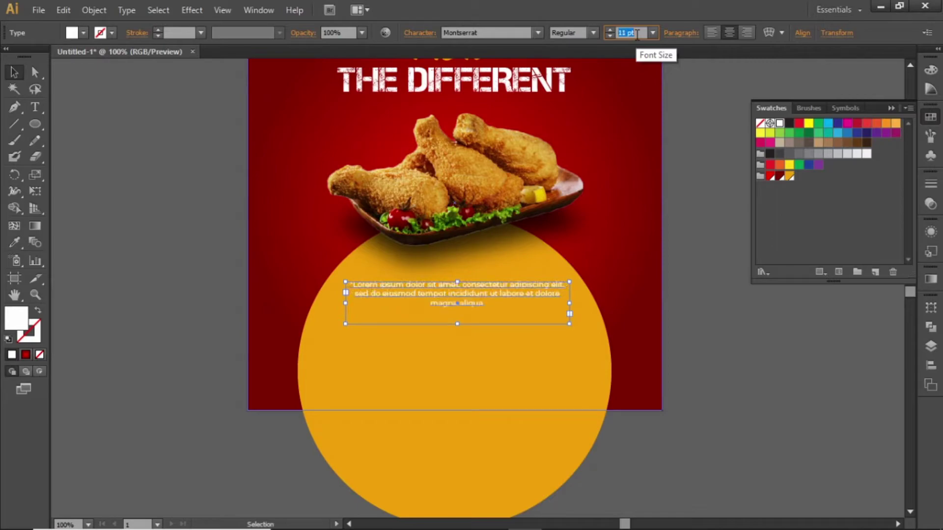
key(Escape)
Step: Shorten the text frame to fit the three-line paragraph
mouse_move(459, 325)
mouse_down()
mouse_move(460, 313)
mouse_move(475, 317)
mouse_up()
click(723, 338)
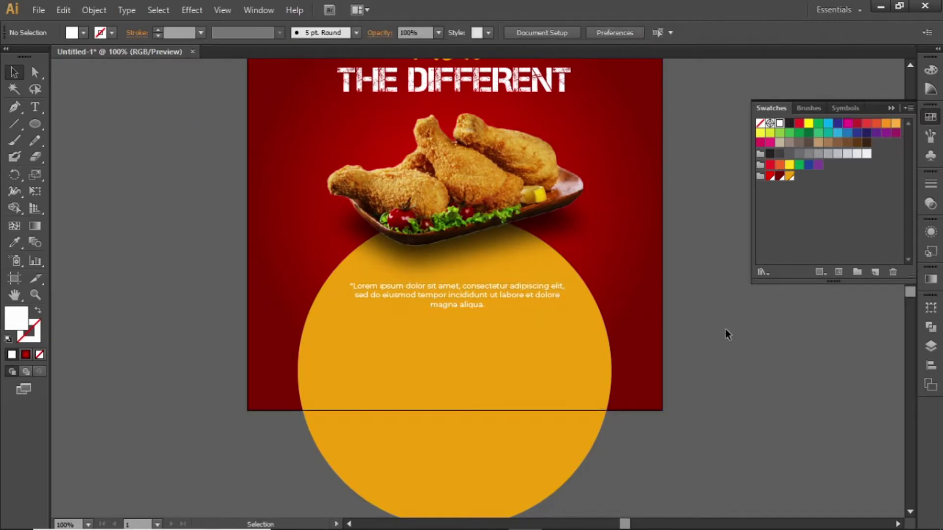
key(z)
drag(241, 271, 661, 433)
Step: Draw a wide rectangle below the paragraph and fill it dark red
key(v)
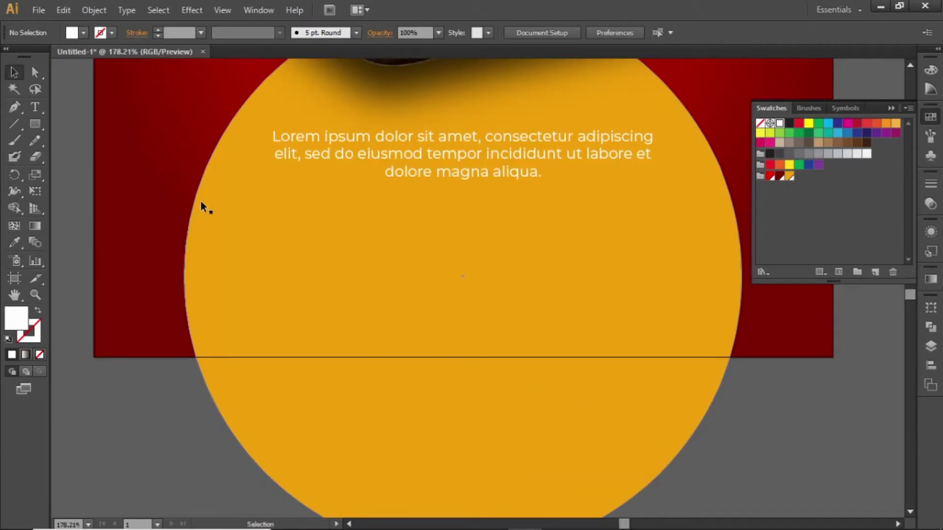
click(35, 125)
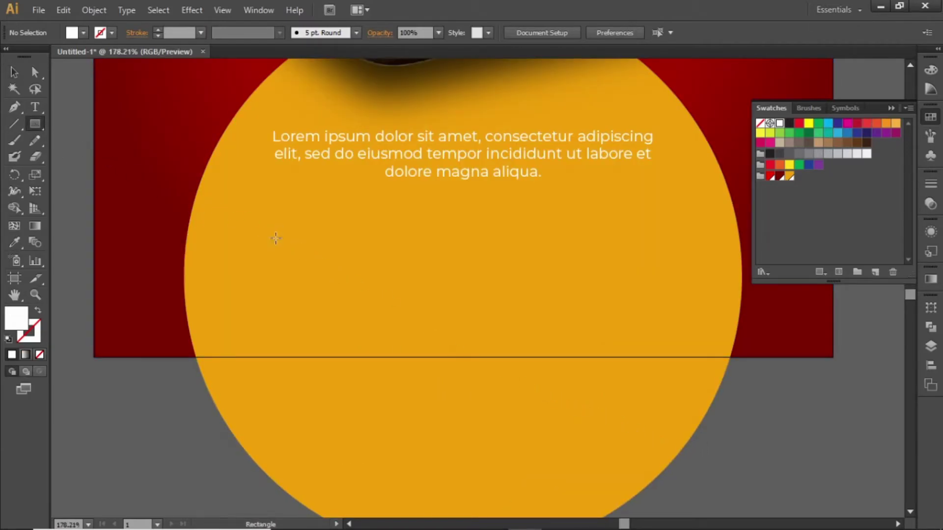
mouse_move(276, 238)
mouse_down()
mouse_move(316, 259)
mouse_move(377, 262)
mouse_up()
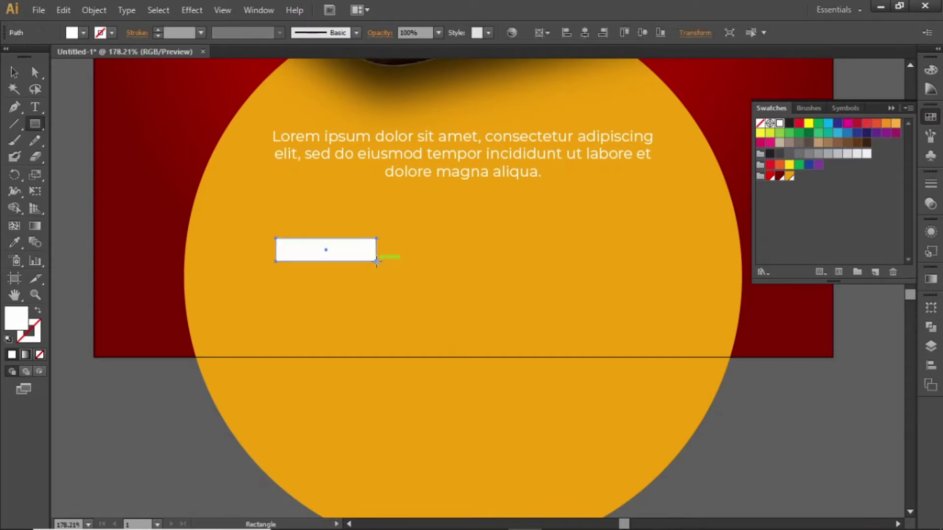
click(15, 73)
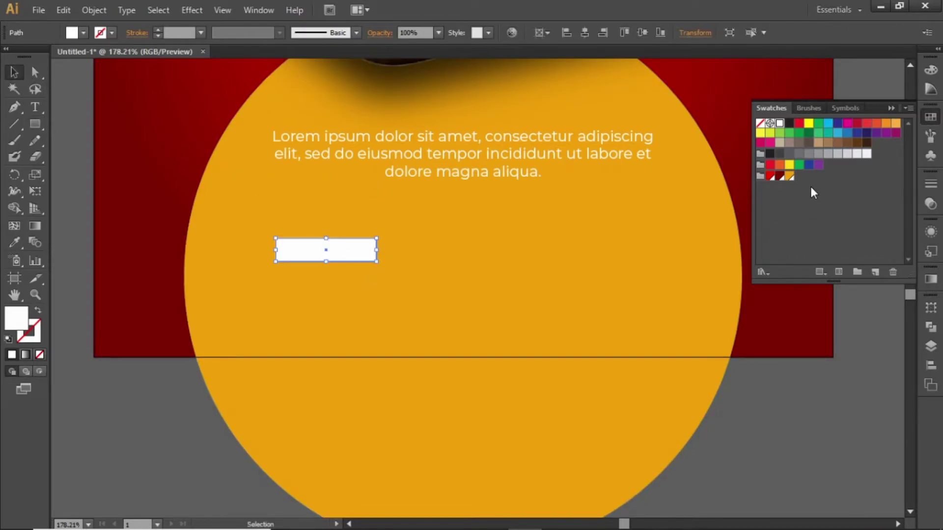
click(780, 177)
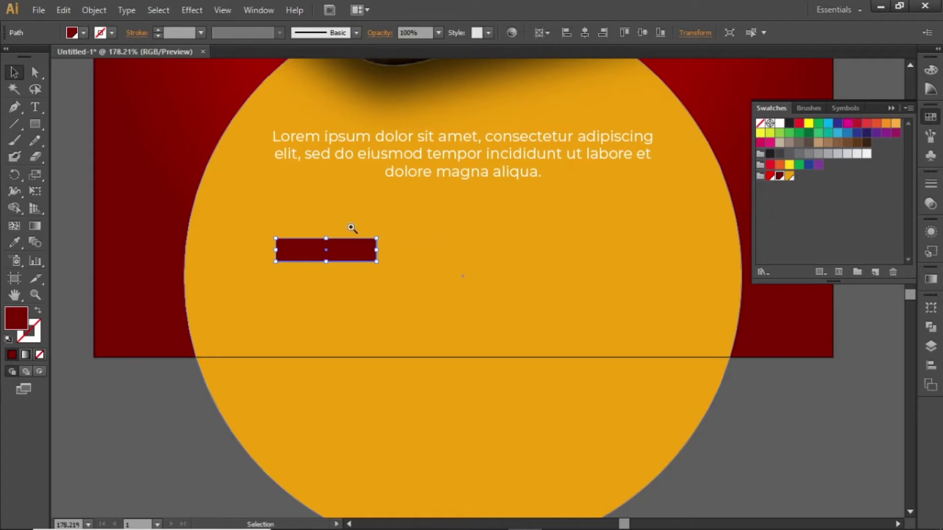
Step: Apply Round Corners with a 9 px radius to turn the rectangle into a pill
key(z)
drag(230, 206, 442, 316)
key(v)
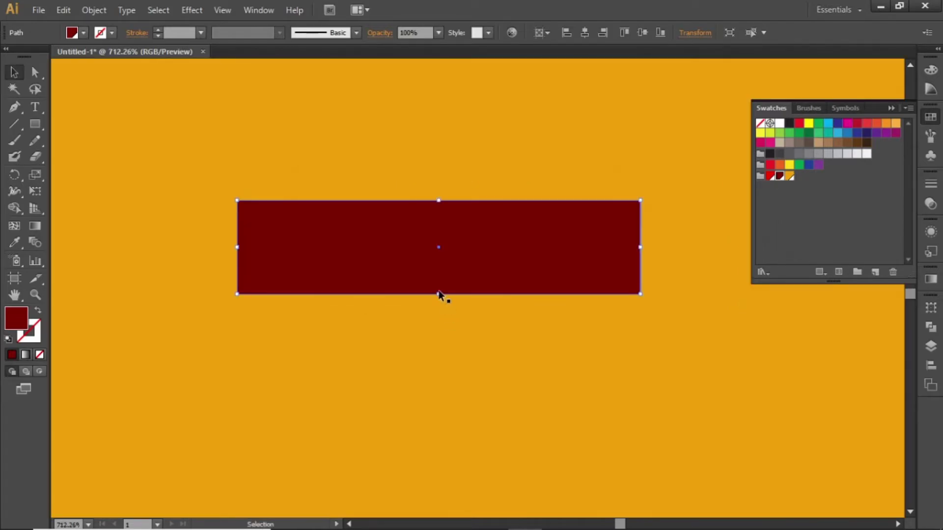
click(192, 10)
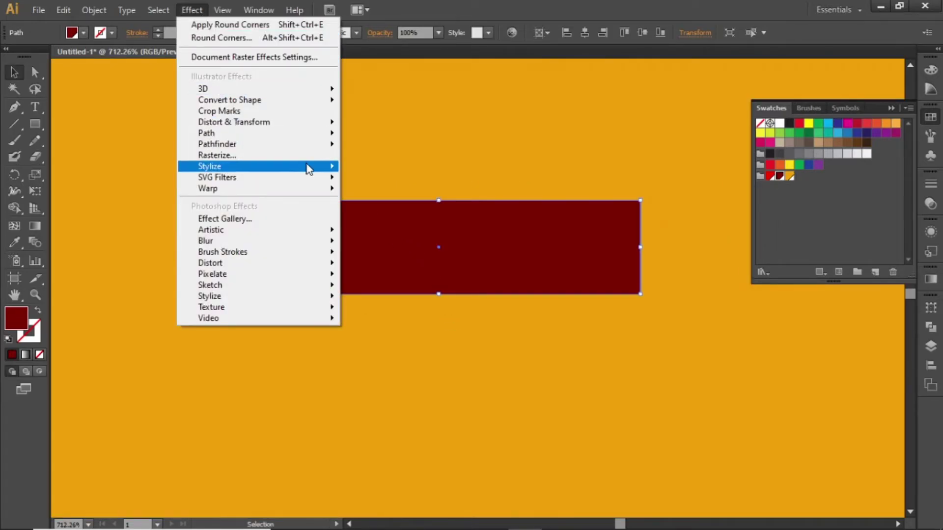
mouse_move(309, 166)
click(390, 230)
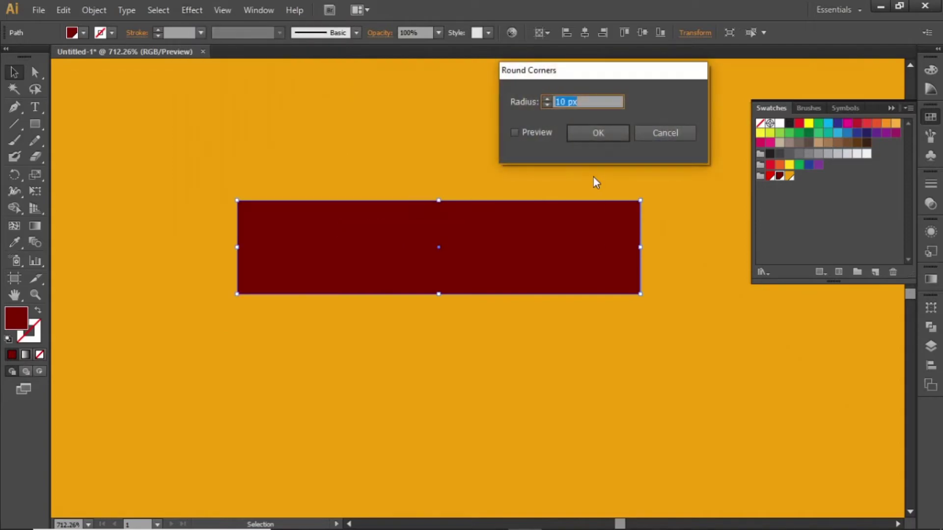
click(536, 131)
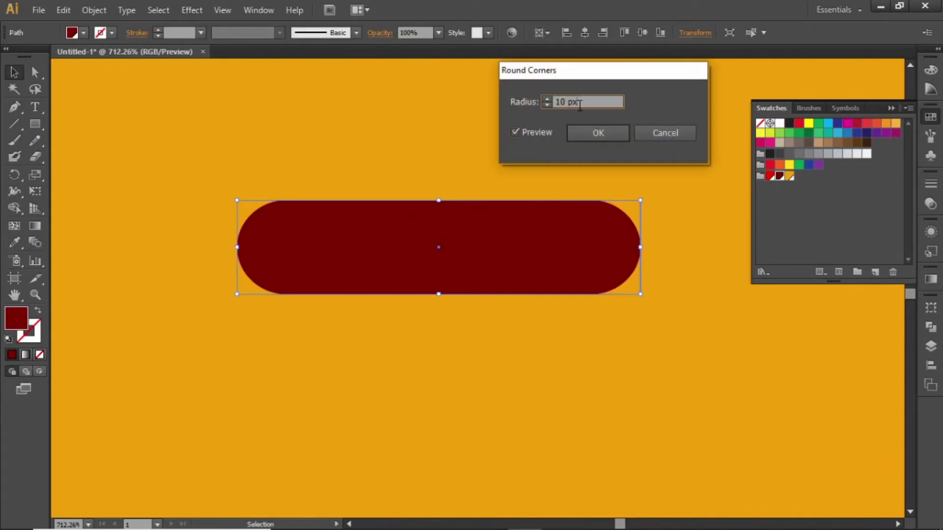
key(Down)
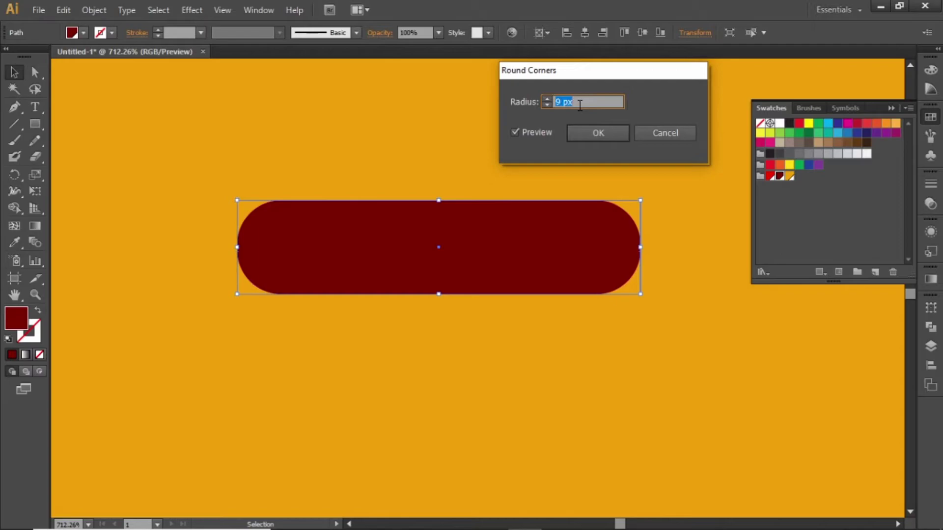
key(Return)
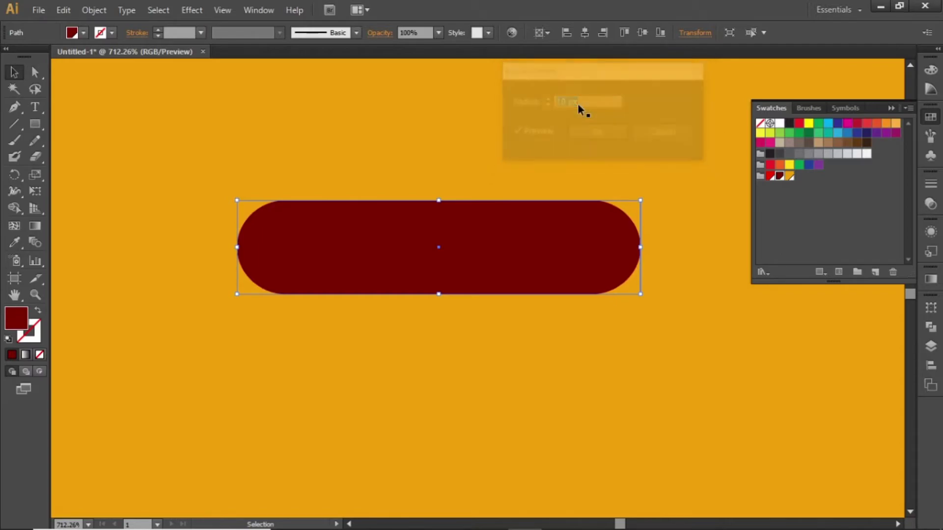
Step: Type 'ORDER NOW' on the pill in white
click(35, 107)
click(301, 243)
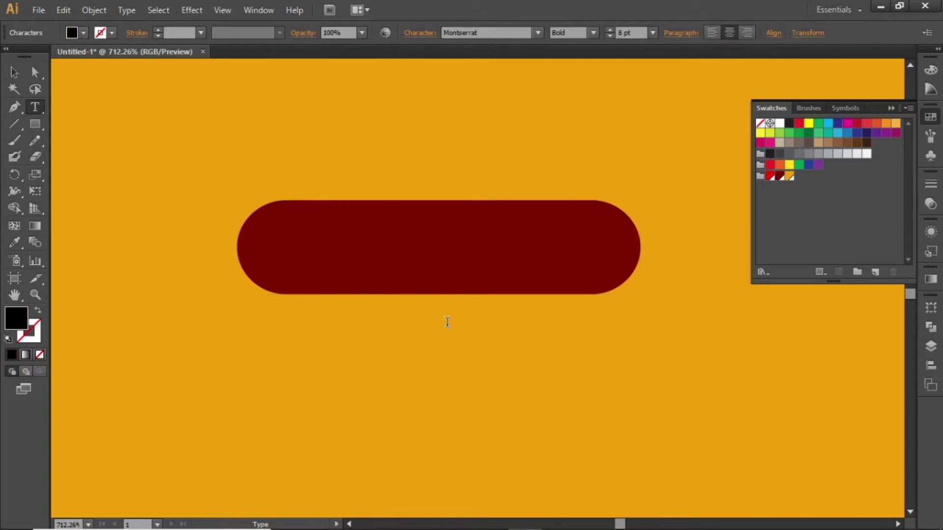
text(ORDER NOW)
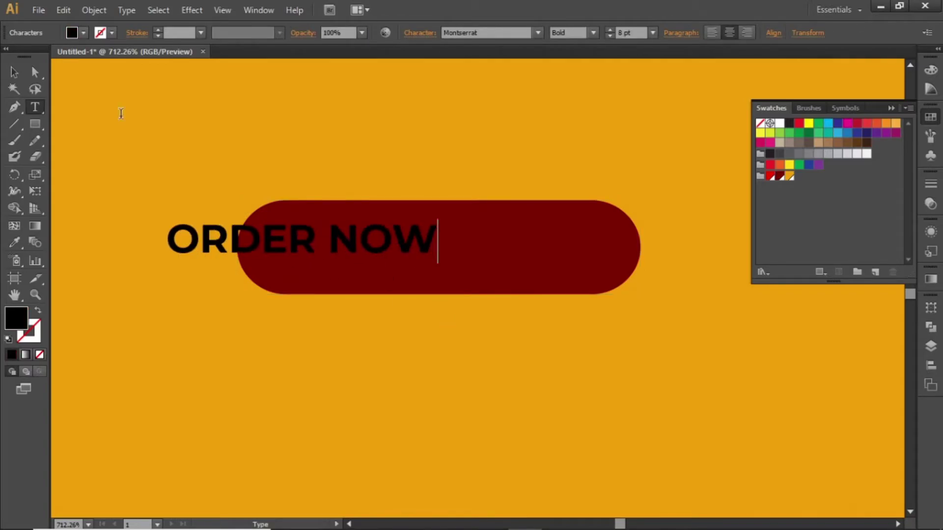
key(Escape)
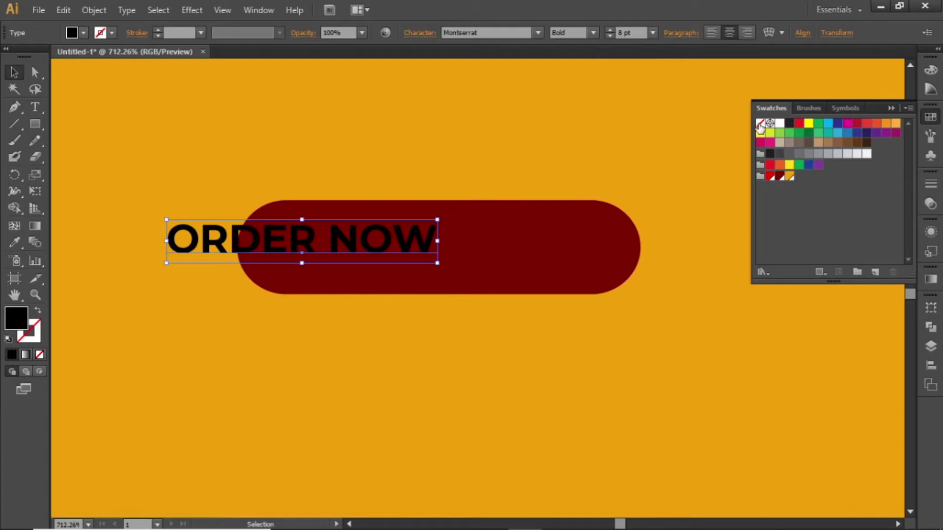
click(780, 123)
Step: Centre ORDER NOW horizontally and vertically on the pill, using the pill as key object
shift+click(476, 252)
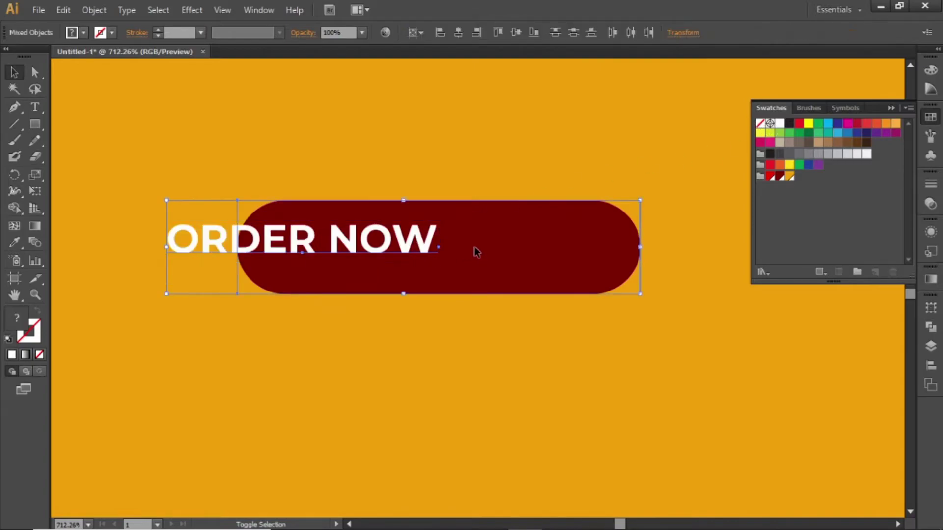
click(511, 237)
click(458, 32)
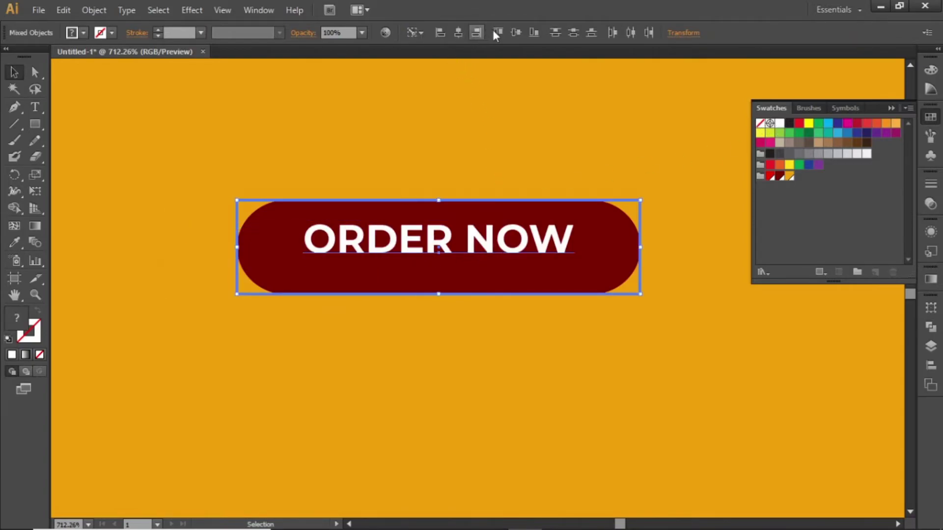
click(516, 32)
click(495, 143)
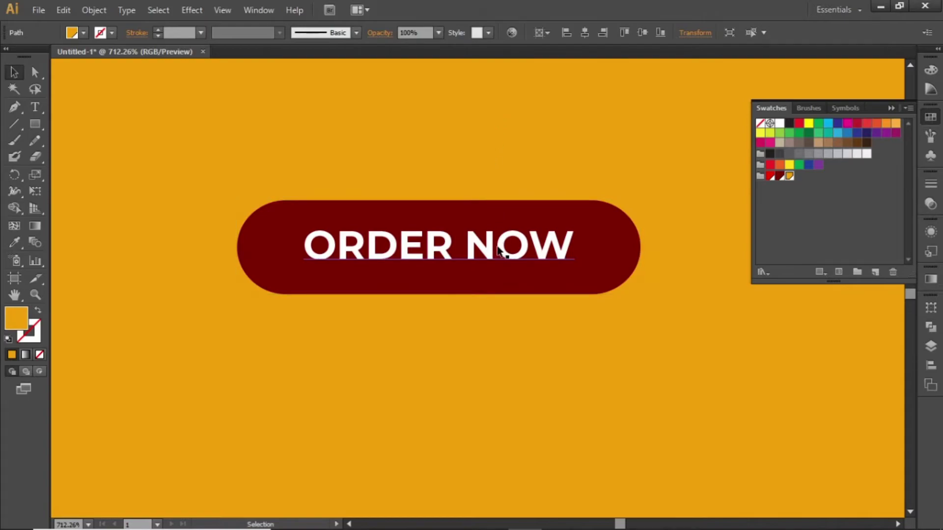
click(593, 253)
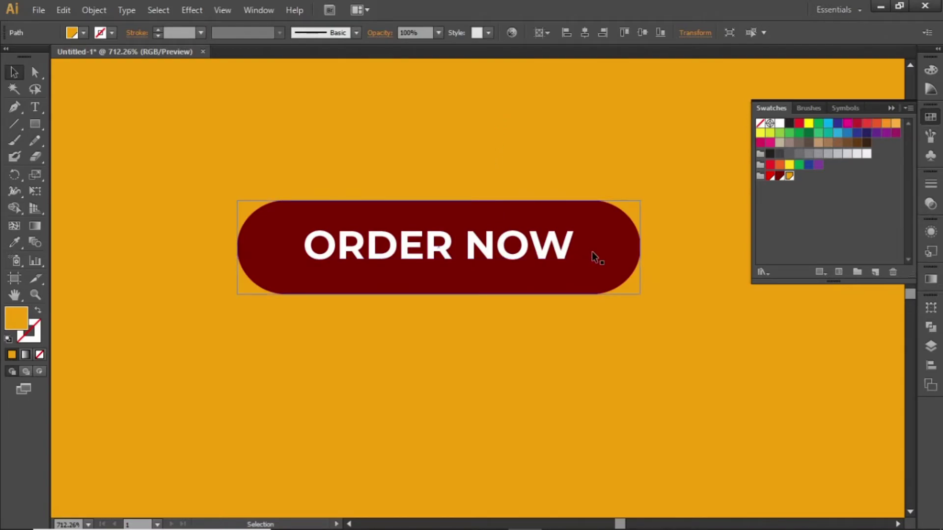
scroll(592, 251, down, 3)
click(595, 252)
drag(615, 253, 361, 315)
Step: Duplicate the ORDER NOW text to the right and retype it as '123-554-555 | 223-554-555'
click(343, 338)
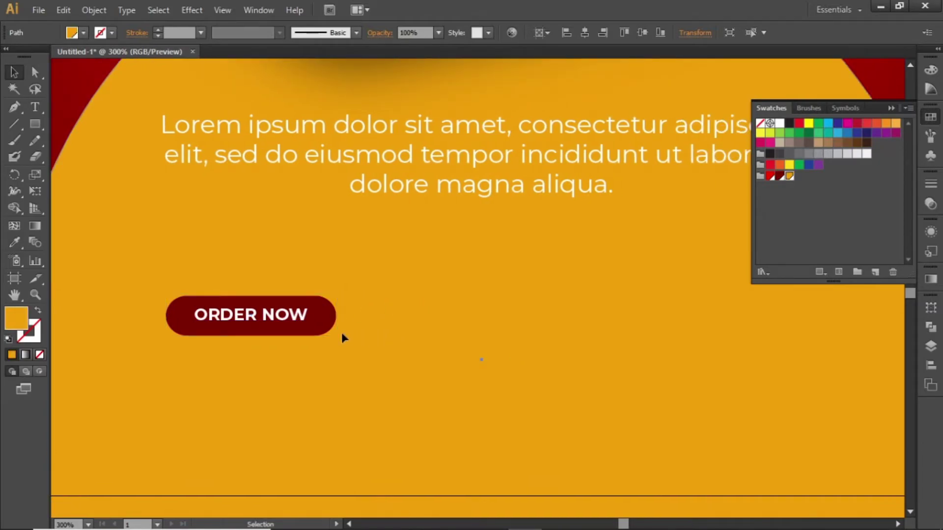
click(277, 321)
drag(277, 320, 487, 319)
key(t)
click(485, 315)
key(ctrl+a)
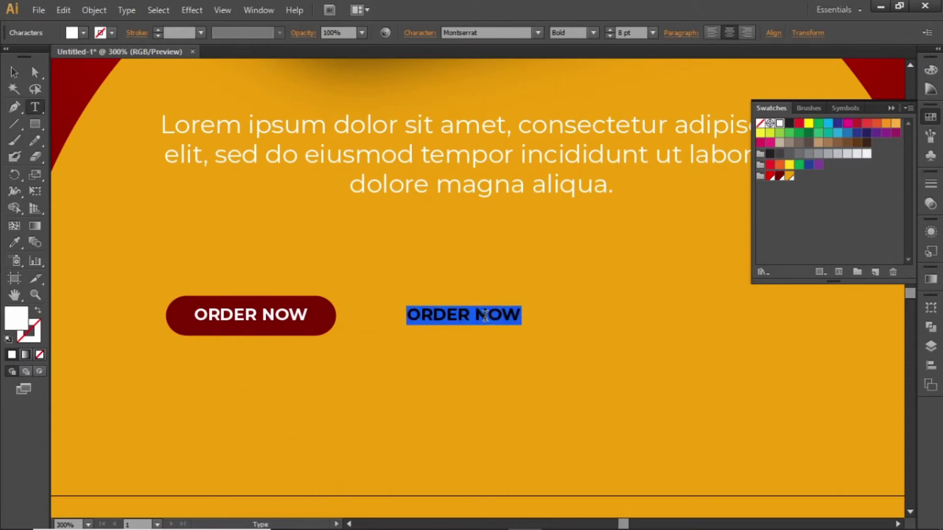
text(123-554-555)
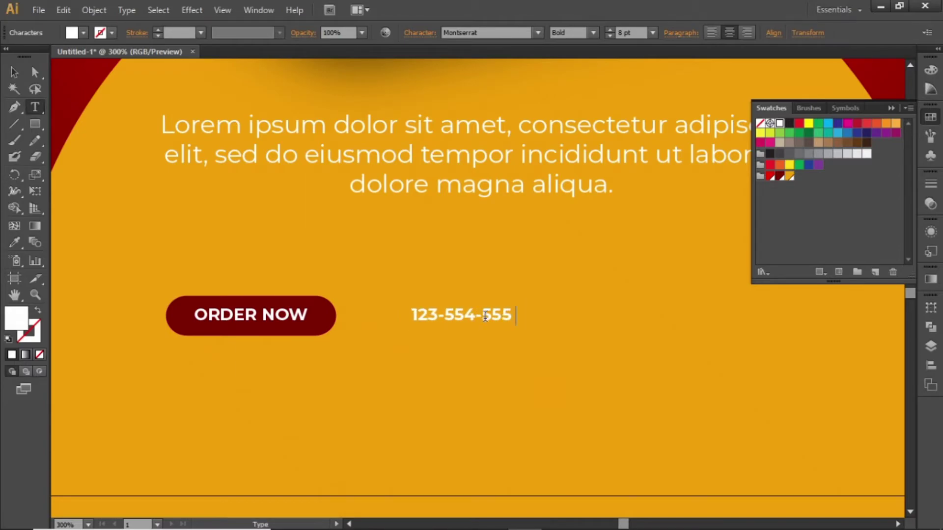
text( | 223-554-555)
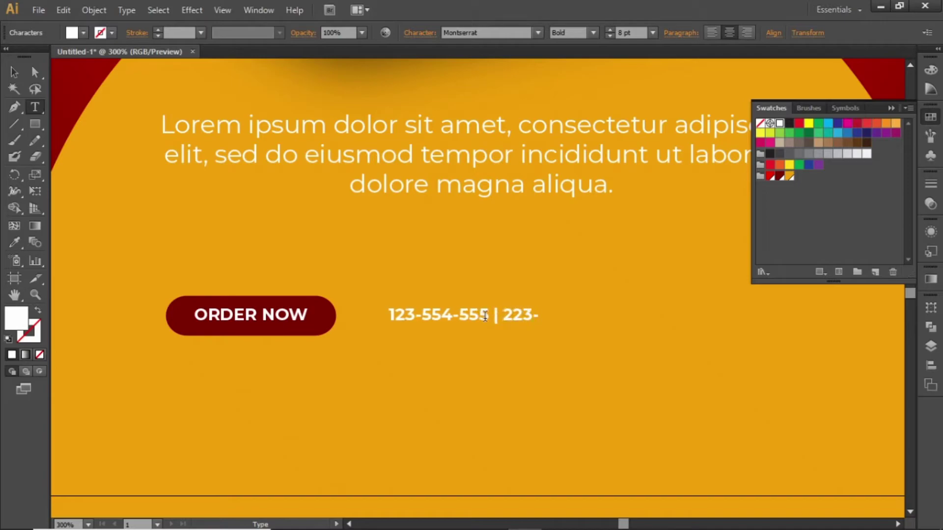
click(15, 72)
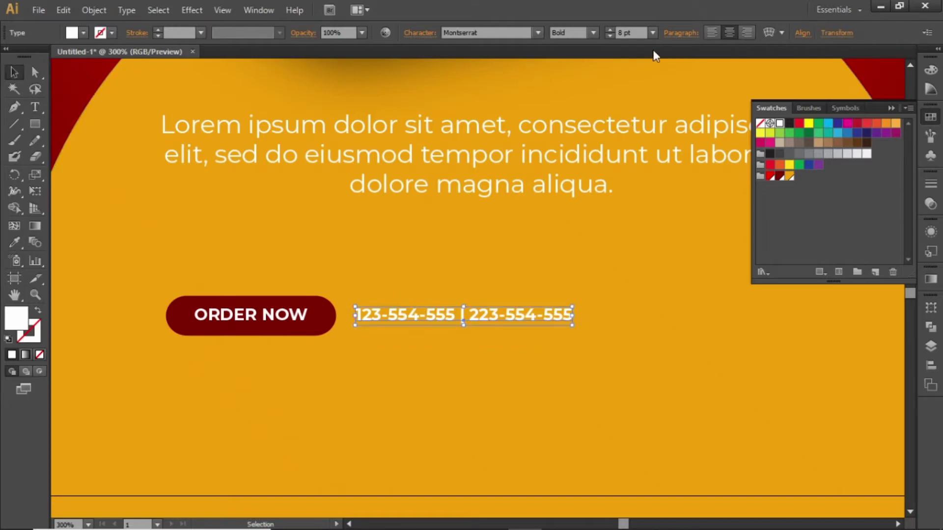
Step: Set the phone numbers to 13 pt and move them further right of the button
click(639, 38)
key(Up)
key(Up)
key(Up)
key(Up)
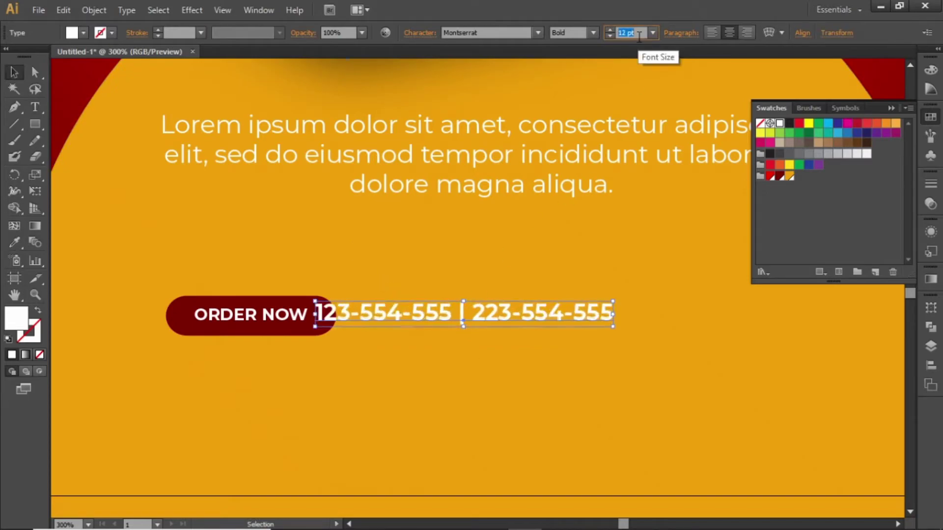
key(Up)
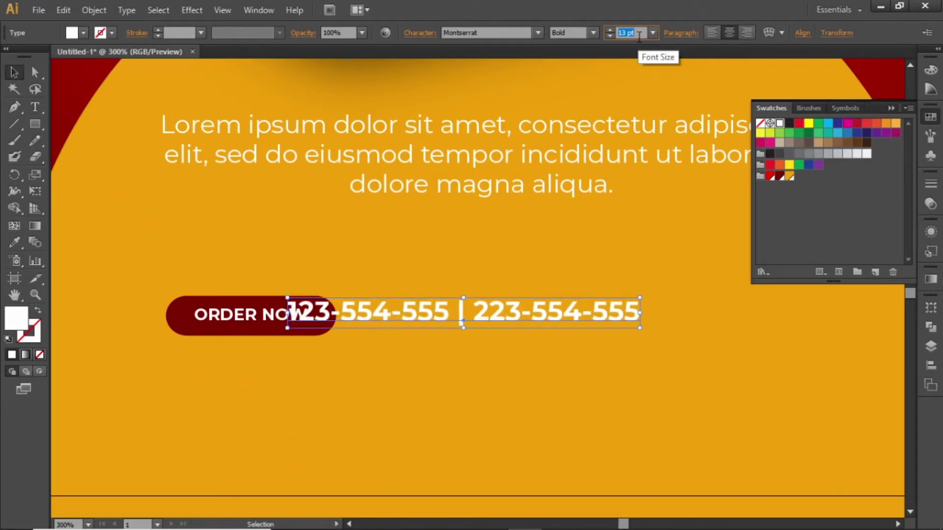
key(Return)
drag(434, 313, 525, 310)
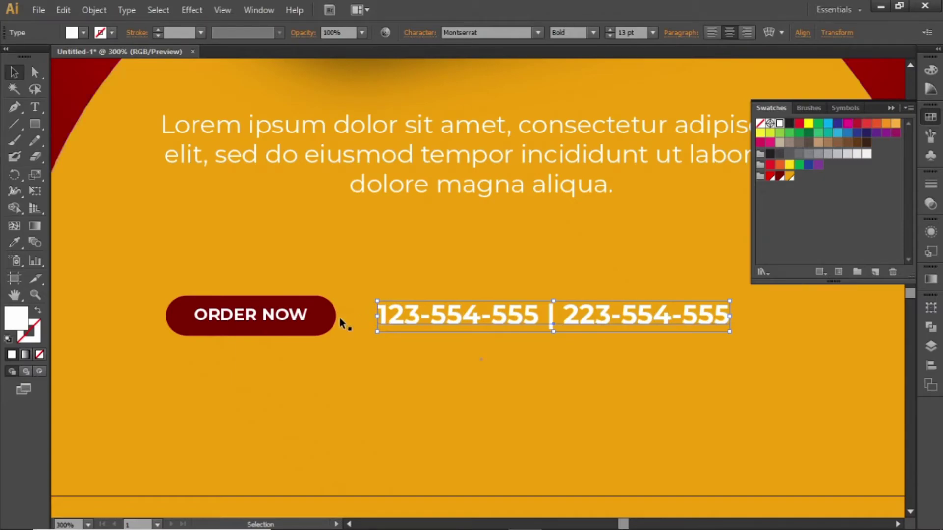
Step: Group the button with the phone numbers and centre the group horizontally
shift+click(319, 322)
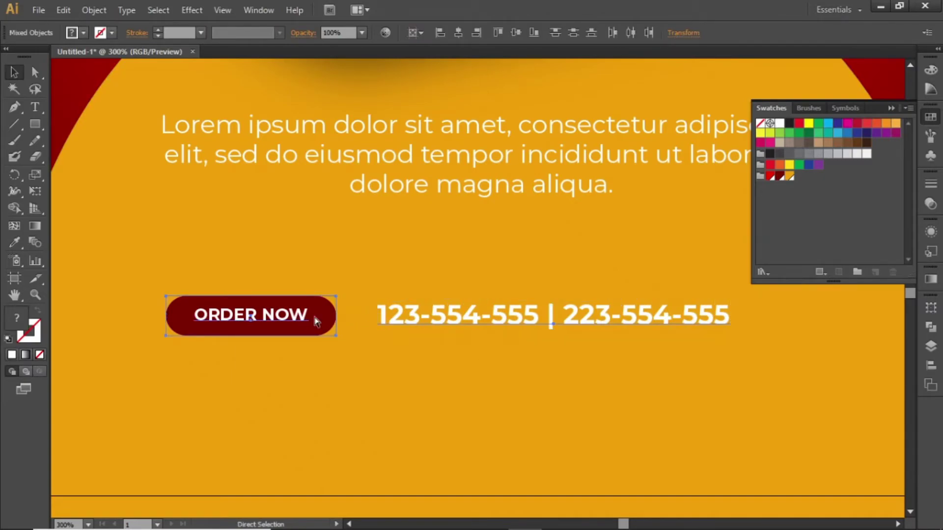
key(ctrl+g)
click(930, 367)
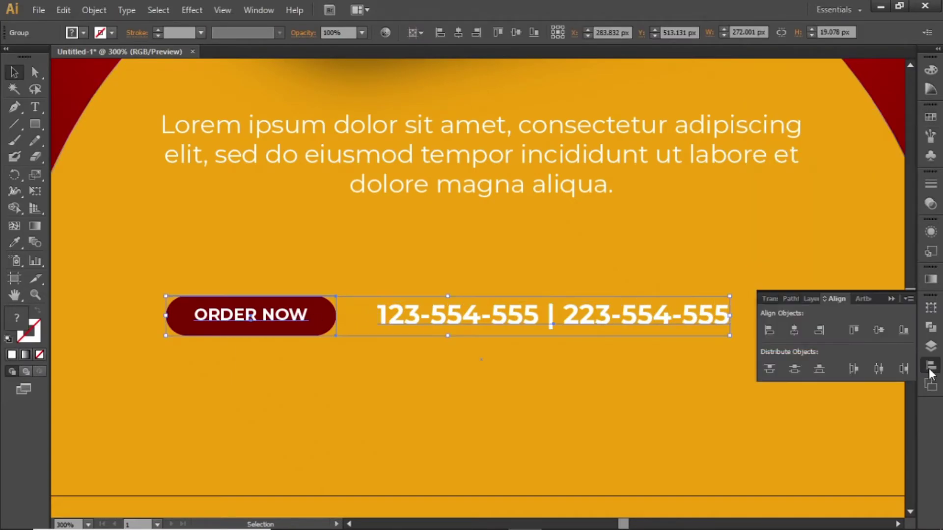
click(788, 334)
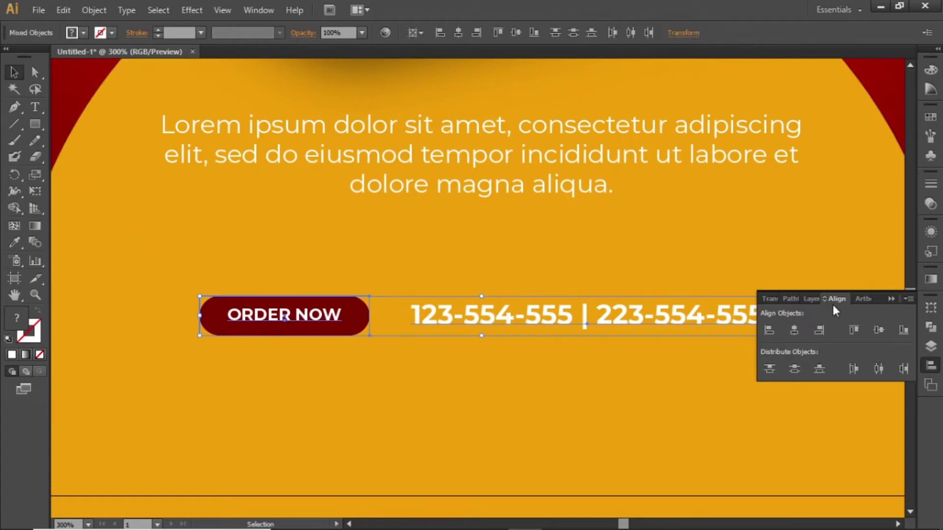
click(891, 299)
click(718, 252)
Step: Alt-drag a duplicate of the ORDER NOW button lower down
drag(488, 278, 469, 223)
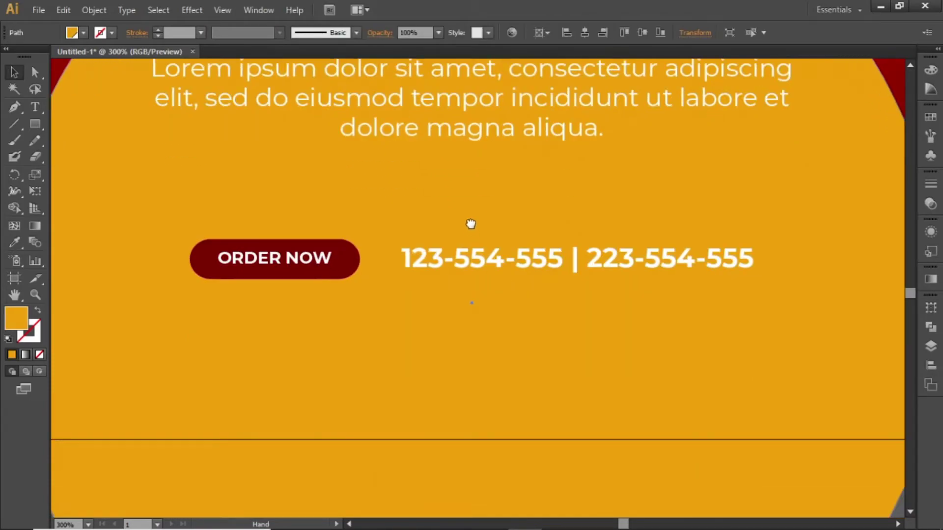
click(360, 258)
shift+click(317, 256)
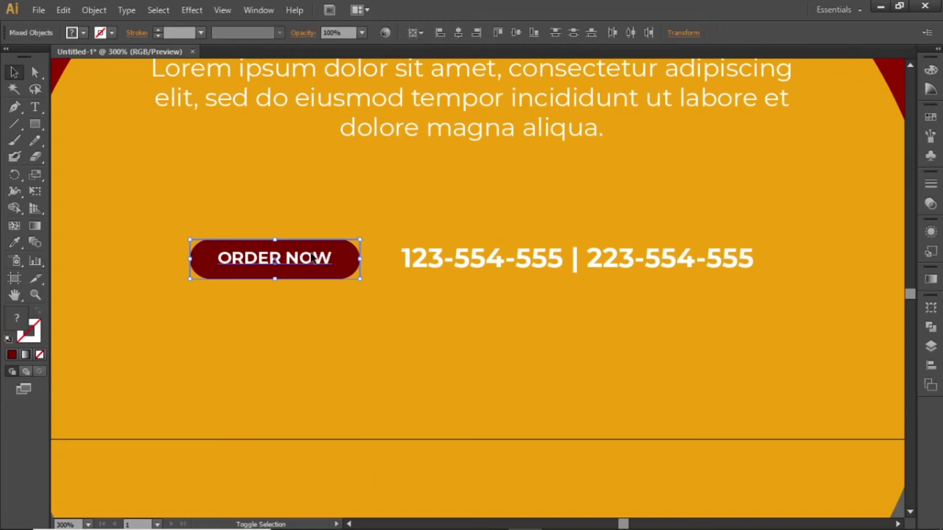
drag(298, 265, 471, 396)
Step: Change the duplicate button's label to 'WEBSITE LINK HERE'
click(612, 399)
double_click(480, 392)
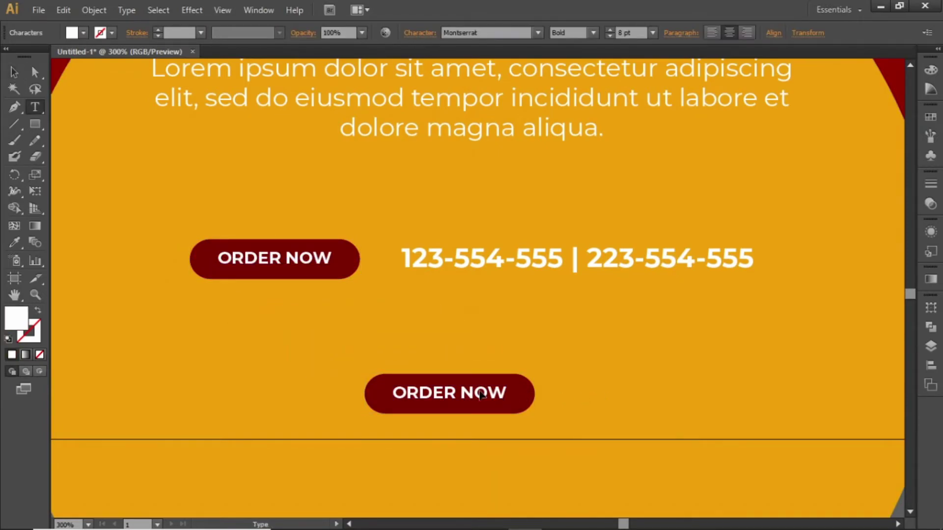
key(ctrl+a)
text(WEBSITE LINK HERE)
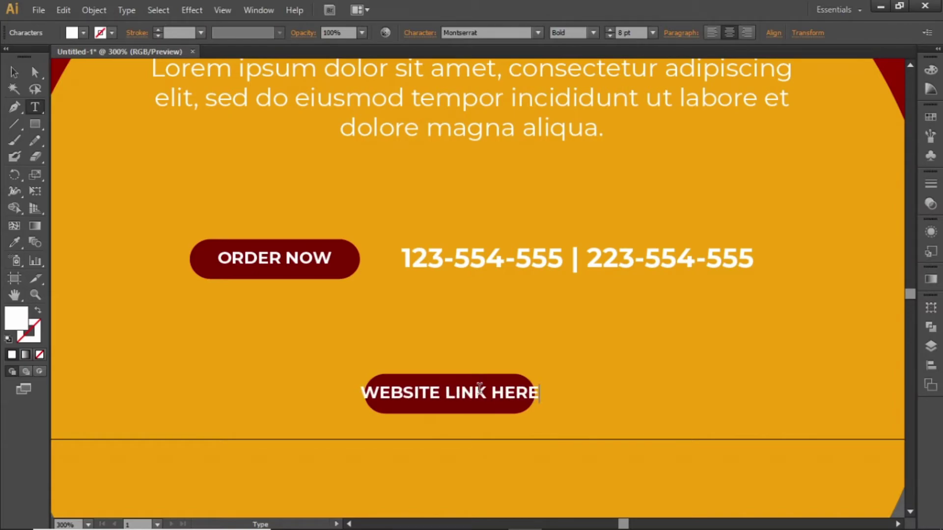
click(14, 72)
Step: Widen the pill to fit the label and centre label and pill horizontally
click(497, 384)
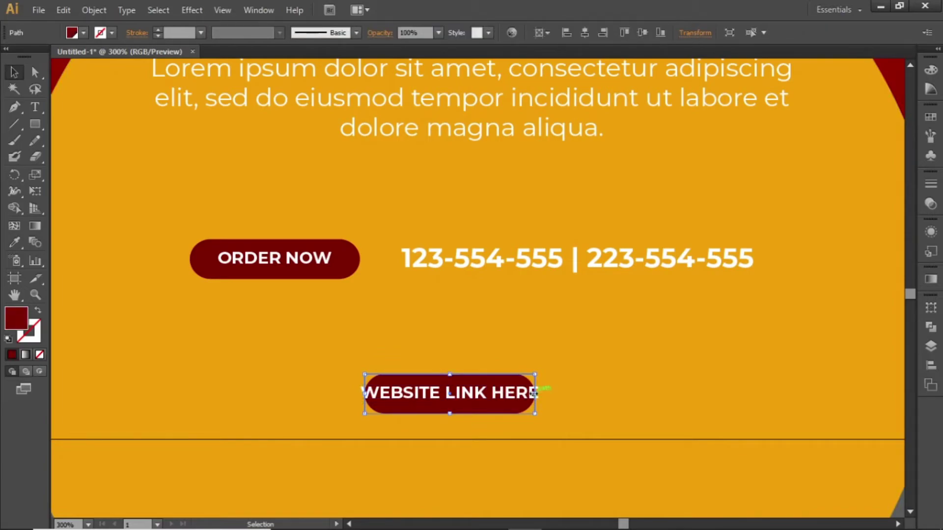
drag(534, 392, 567, 389)
click(628, 357)
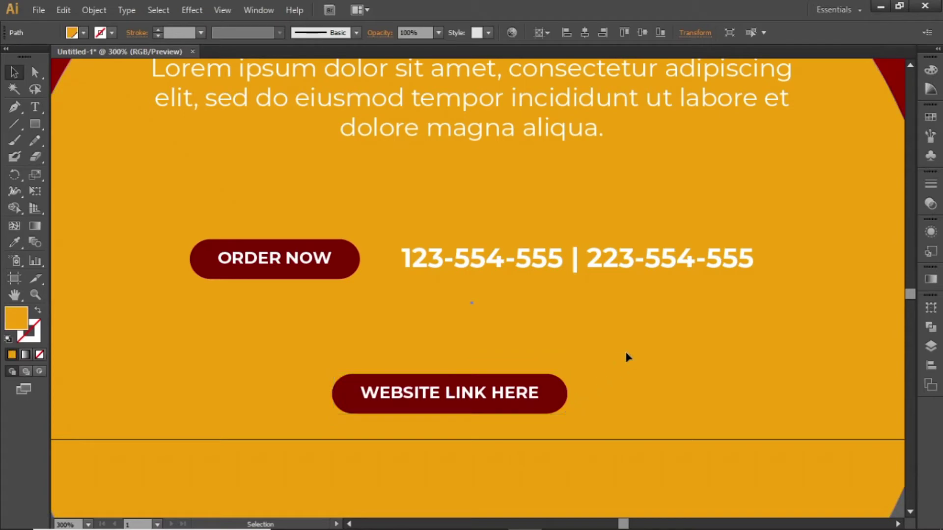
click(565, 395)
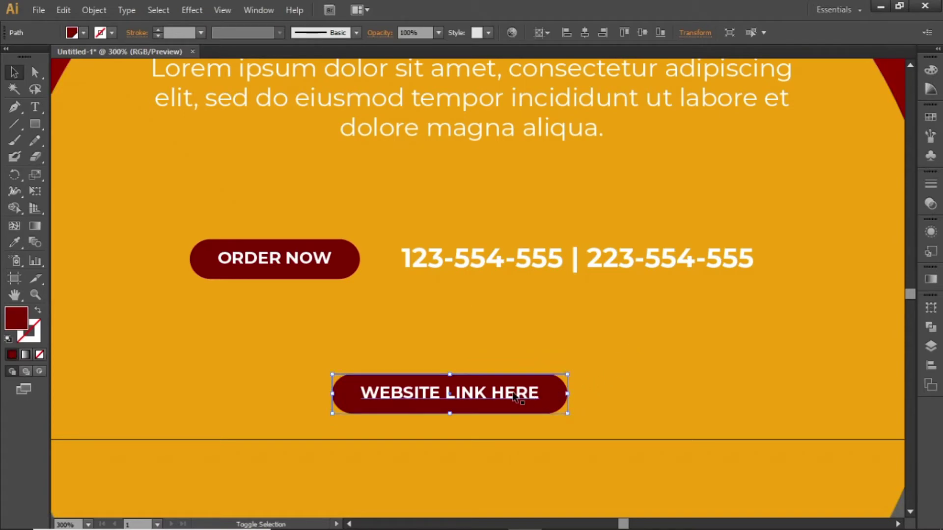
shift+click(514, 396)
click(930, 366)
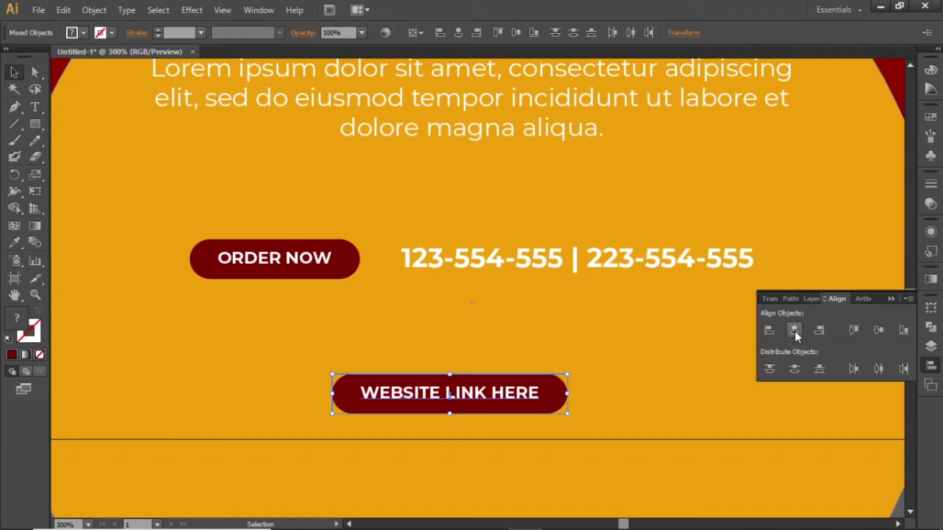
click(795, 331)
click(668, 343)
scroll(640, 345, down, 3)
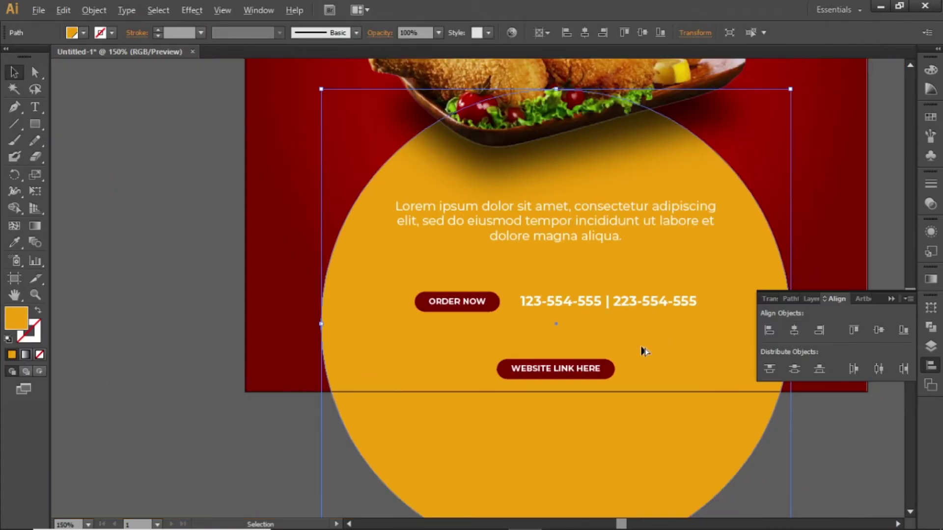
click(824, 213)
drag(690, 211, 572, 321)
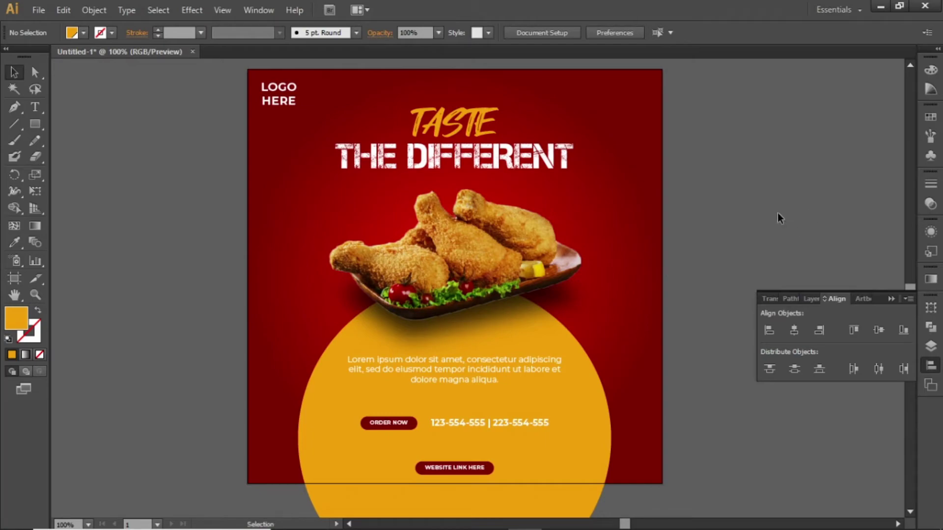
Step: Draw a small white circle of about 3.55 px near the lower left of the background
key(z)
drag(197, 396, 345, 502)
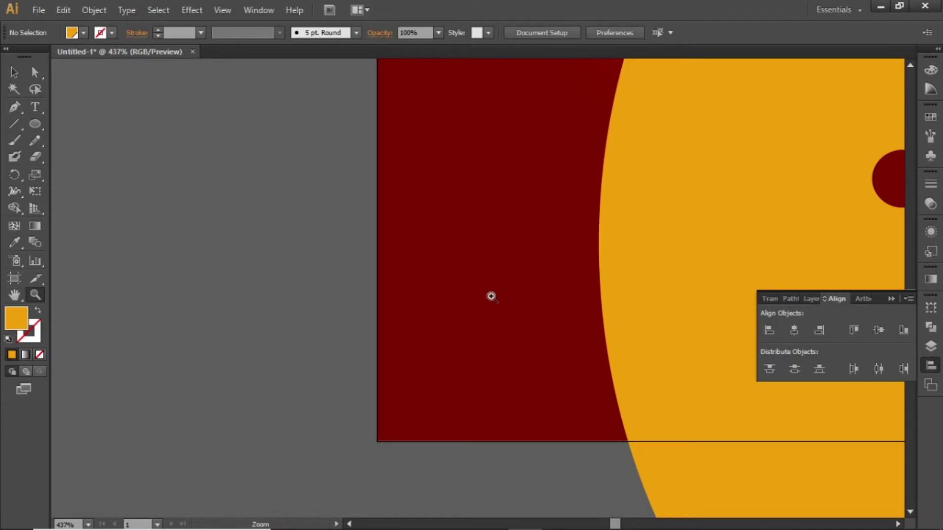
click(35, 124)
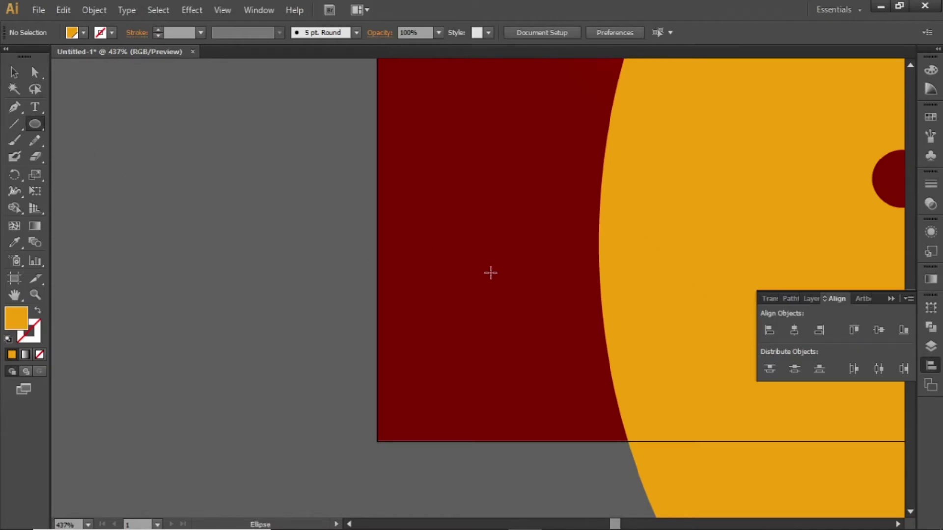
drag(437, 294, 460, 319)
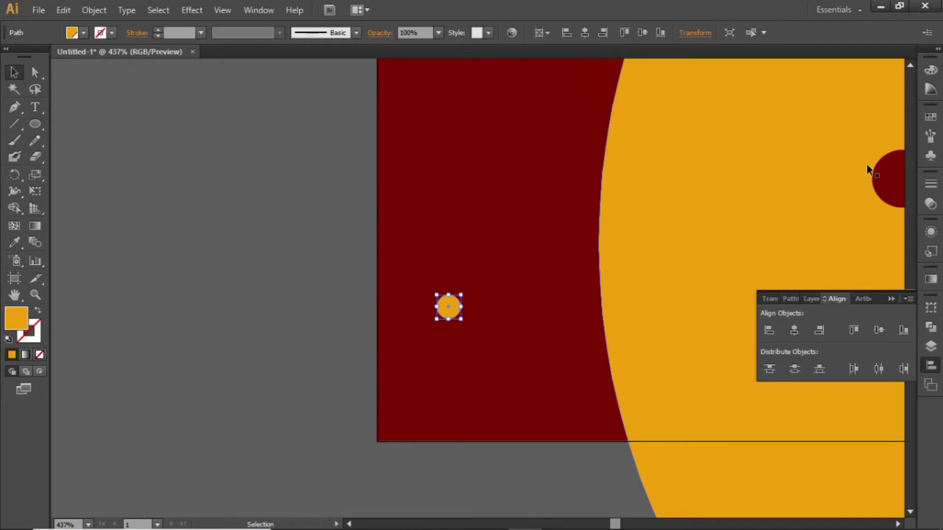
click(925, 117)
click(780, 123)
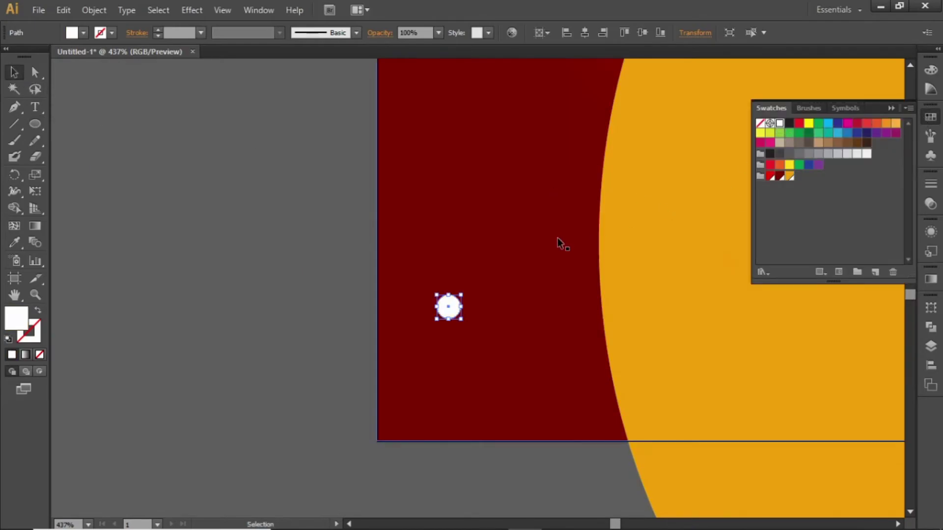
drag(460, 319, 427, 326)
click(324, 270)
click(444, 302)
Step: Copy the dot downward with Transform Each, then repeat with Ctrl+D for a third dot
right_click(428, 328)
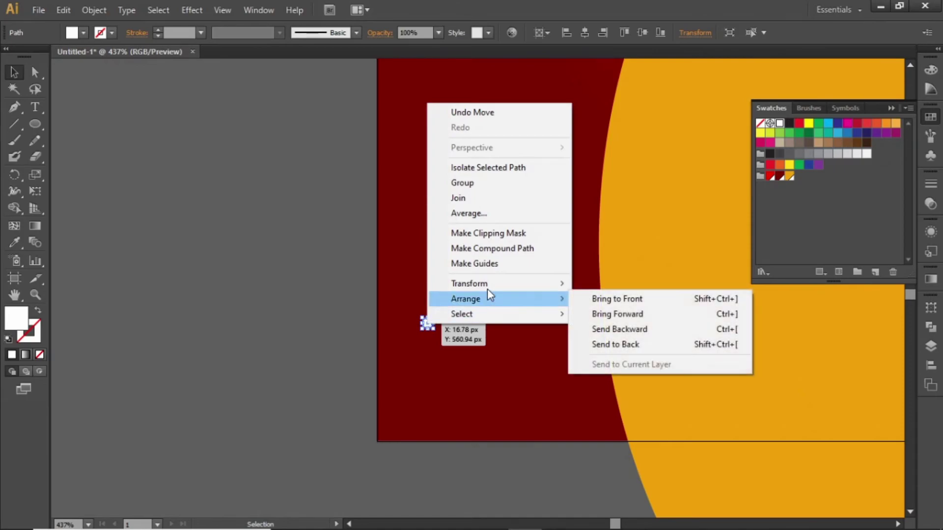
mouse_move(486, 283)
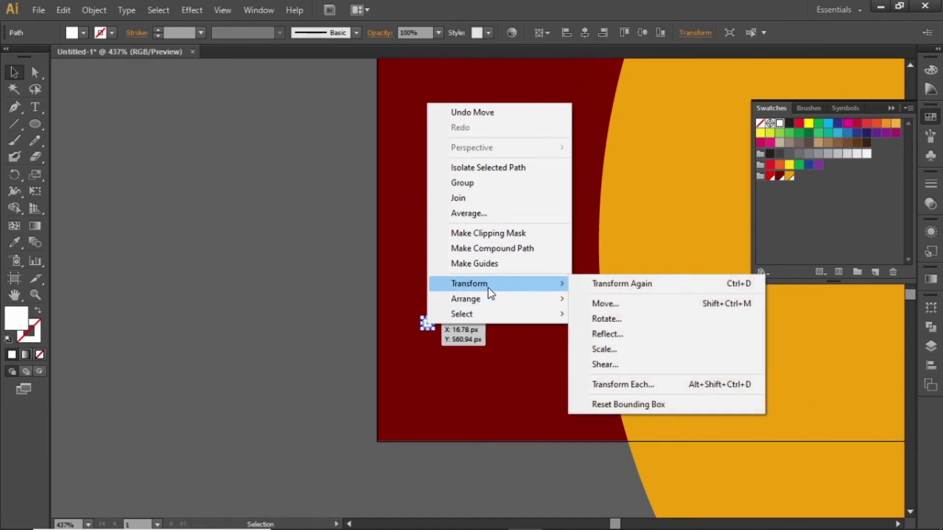
click(633, 385)
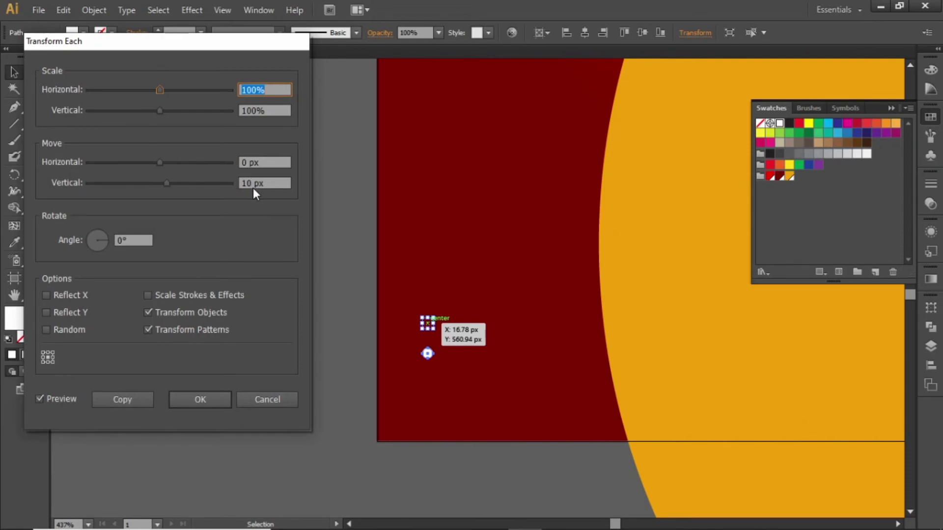
click(135, 397)
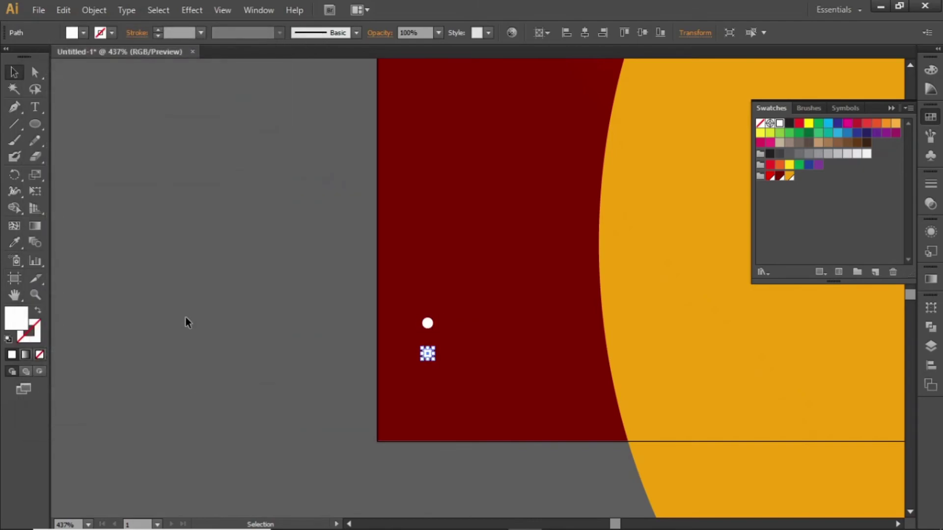
click(185, 316)
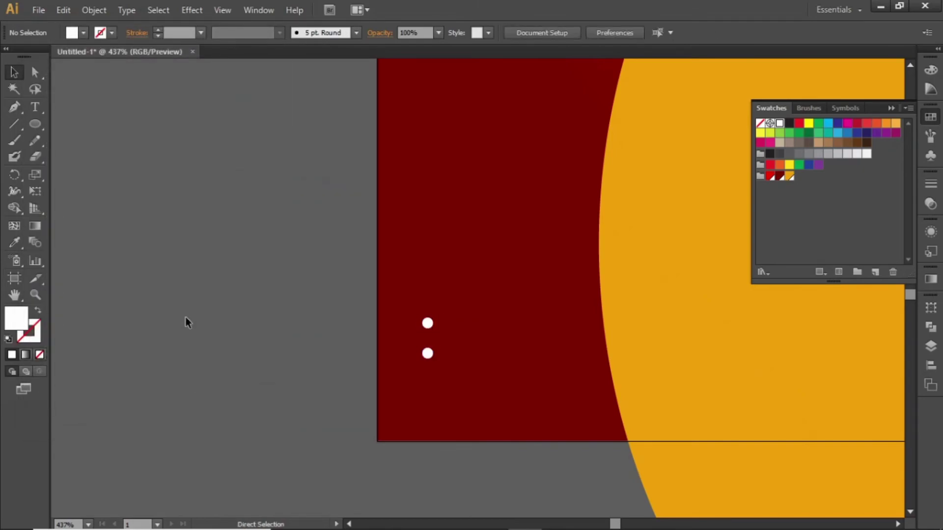
click(425, 355)
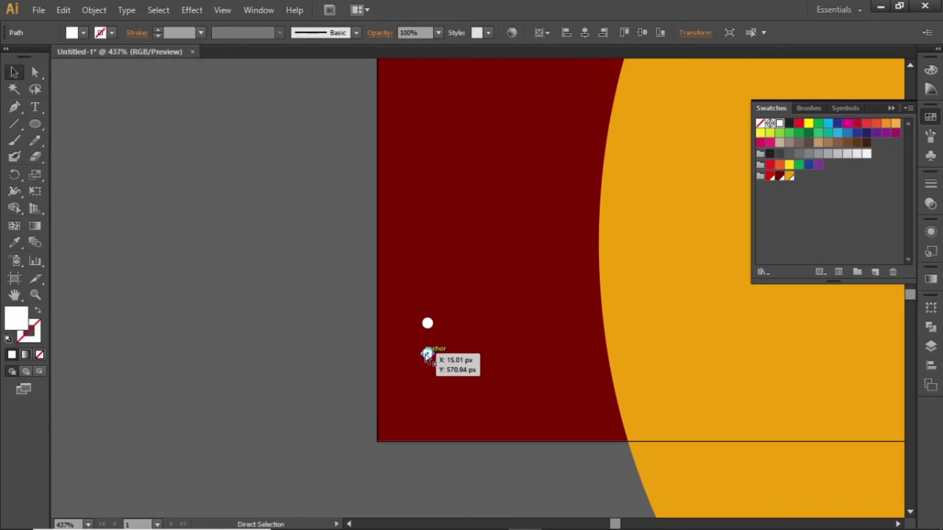
key(ctrl+d)
Step: Select all three dots and group them
click(287, 303)
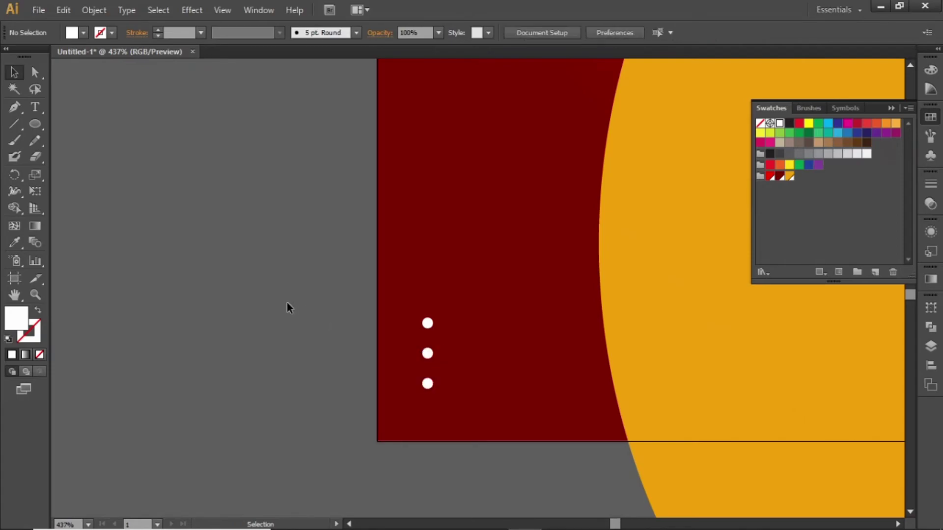
click(428, 384)
click(427, 383)
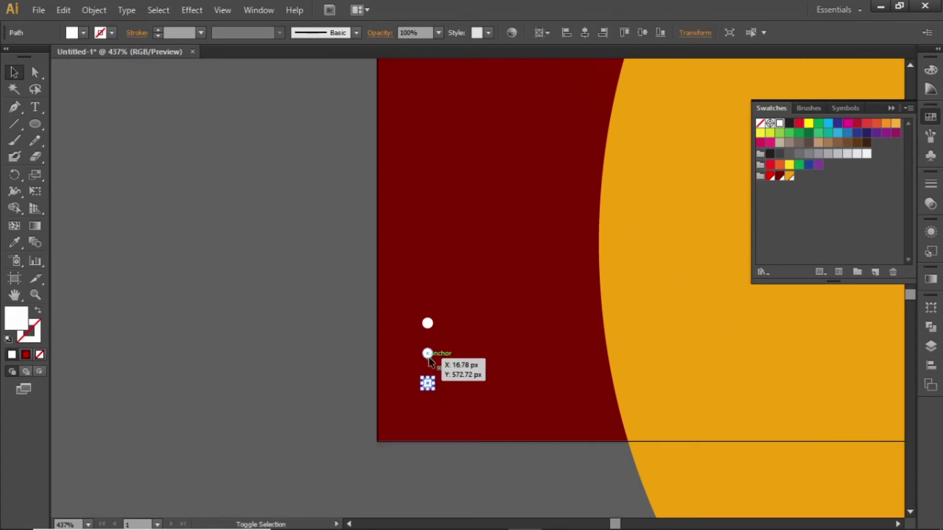
shift+click(428, 353)
shift+click(428, 324)
key(ctrl+g)
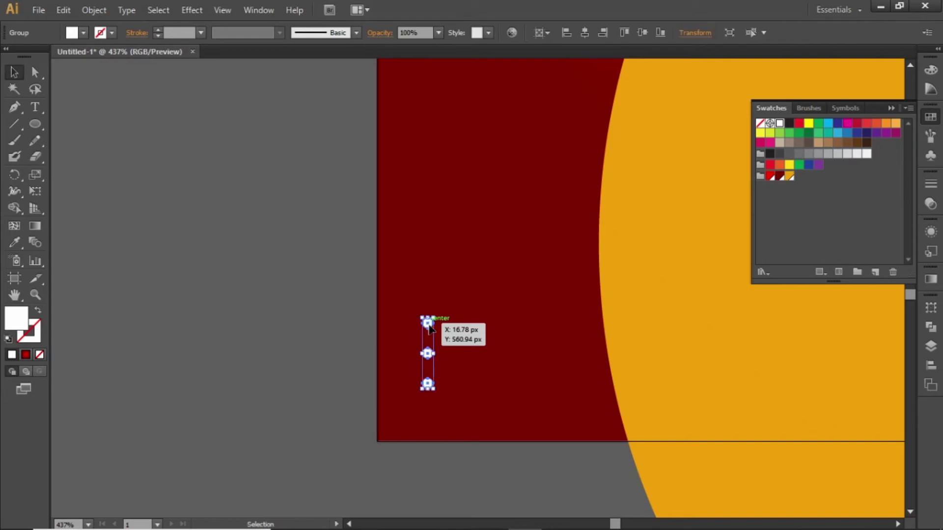
Step: Copy the dot column 10 px right with Transform Each (vertical move 0), repeating it to form four columns
right_click(430, 326)
mouse_move(494, 423)
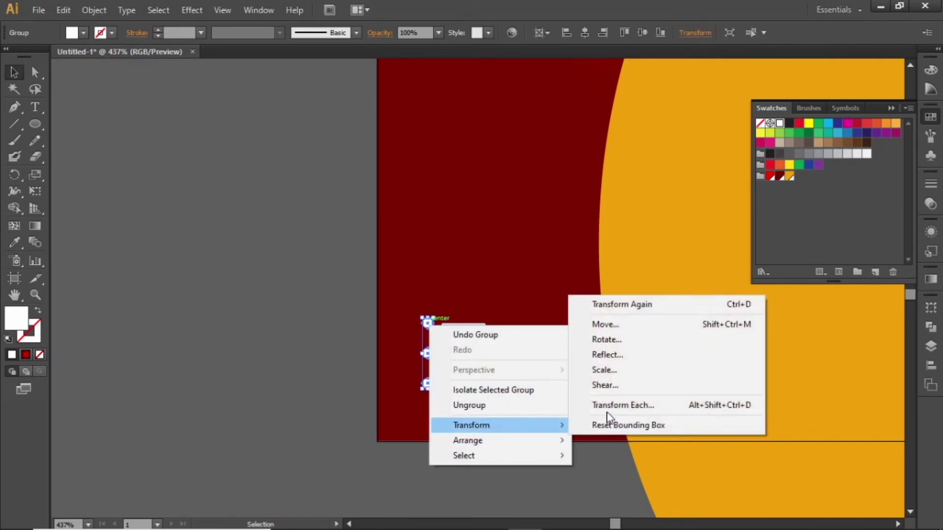
click(644, 407)
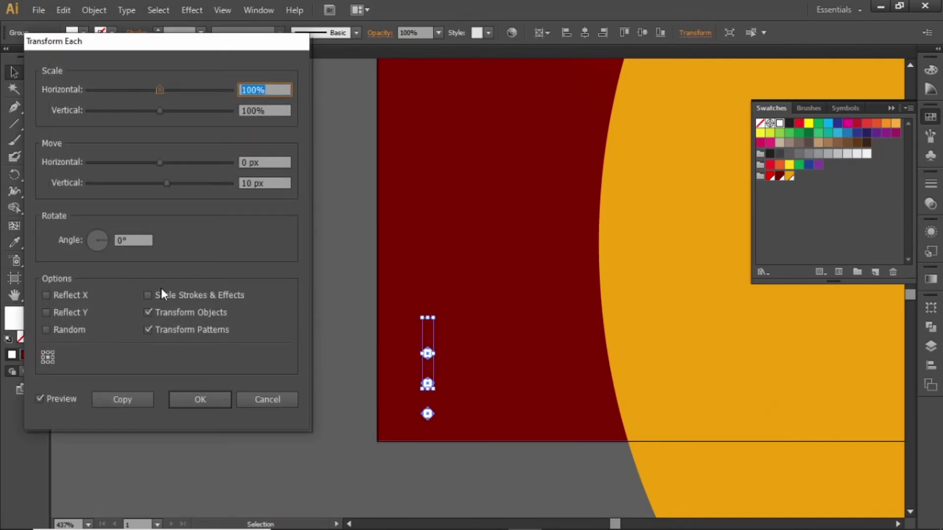
click(265, 187)
triple_click(271, 183)
text(0)
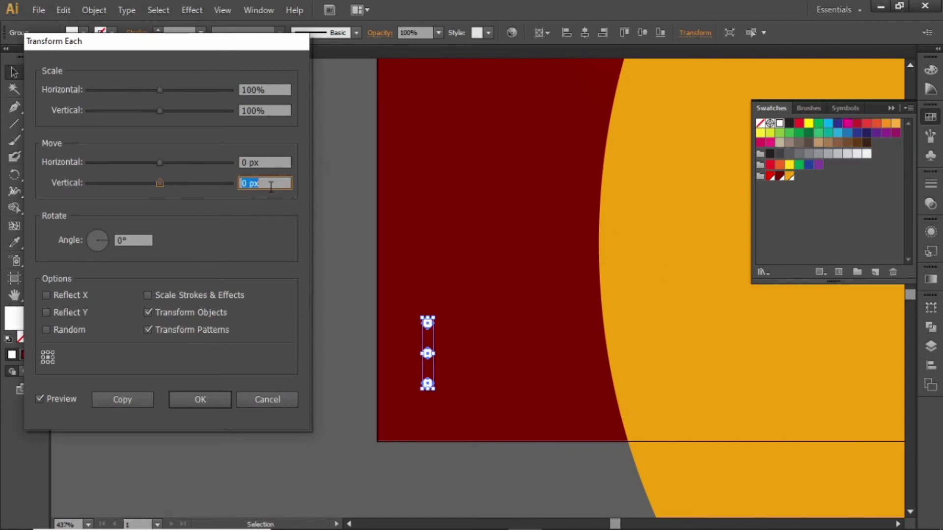
click(283, 162)
key(shift+Up)
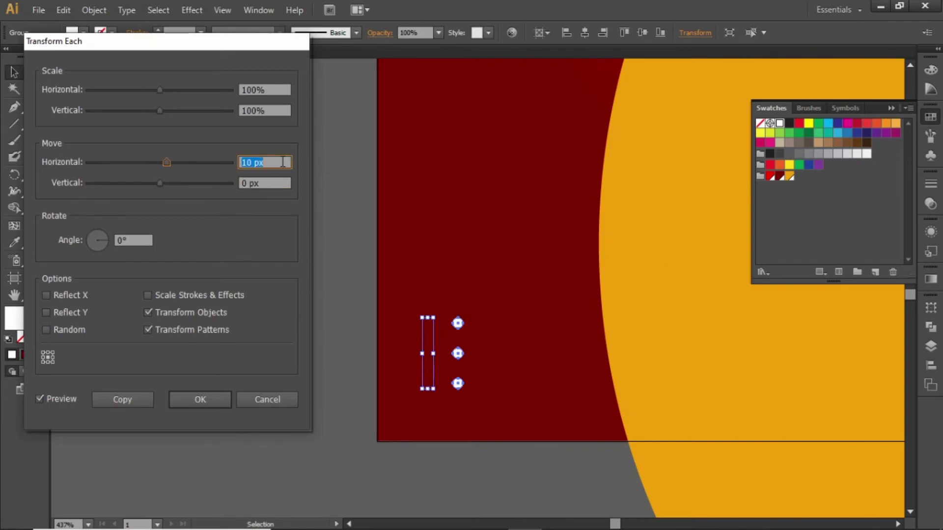
click(114, 394)
key(ctrl)
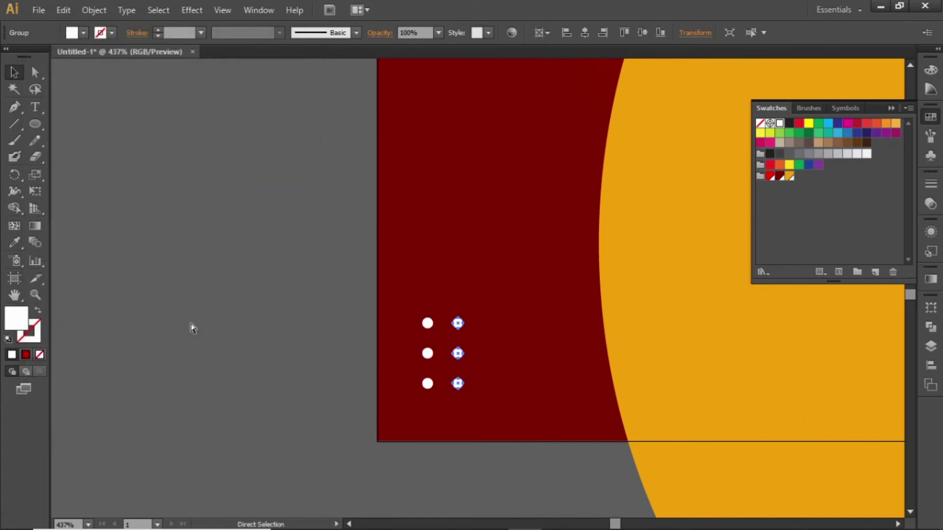
key(ctrl+d)
key(ctrl+d)
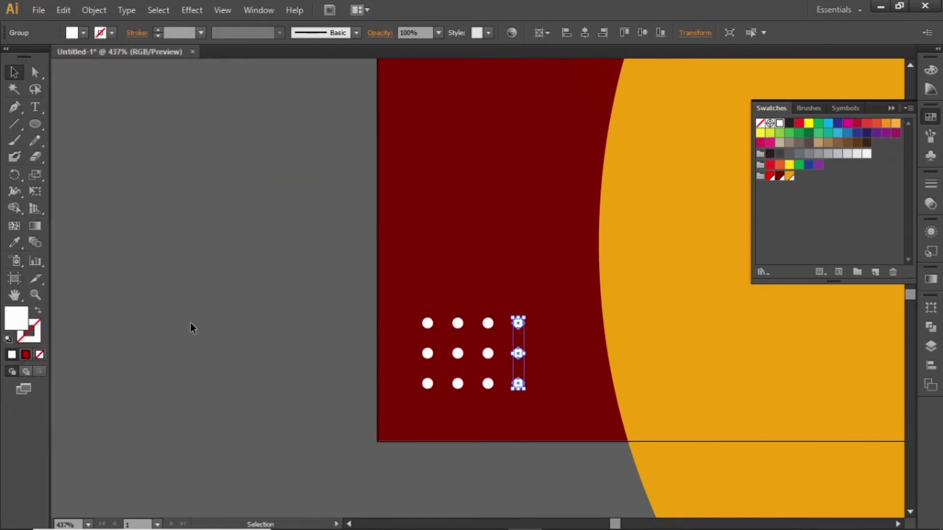
Step: Set the whole dot grid to 50% opacity
shift+click(428, 323)
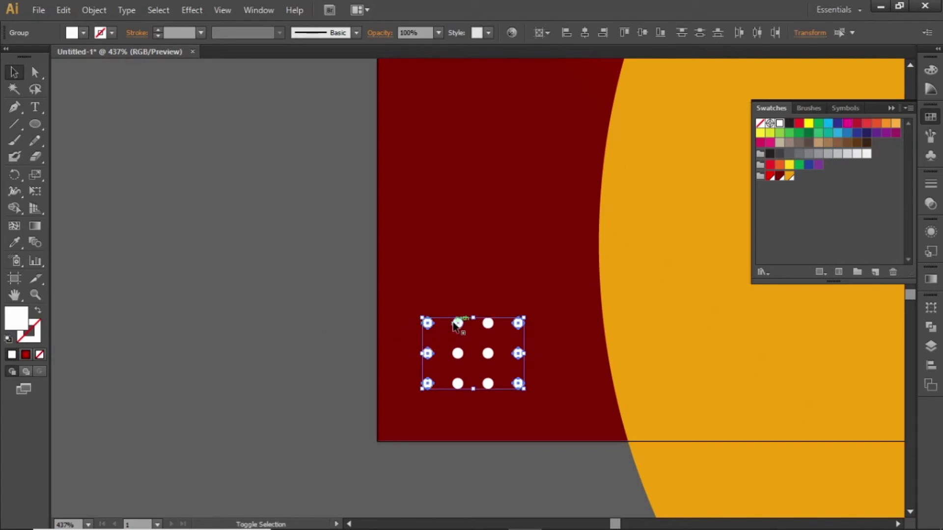
click(438, 32)
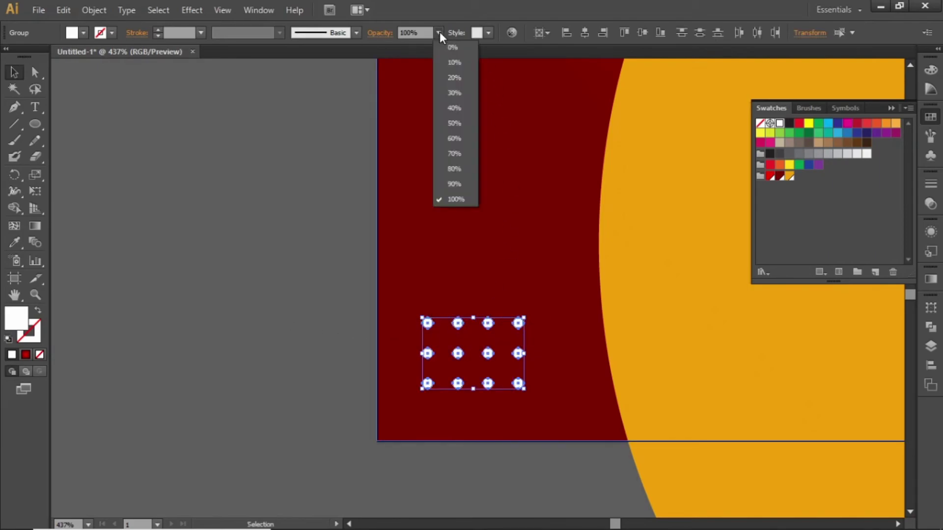
click(455, 109)
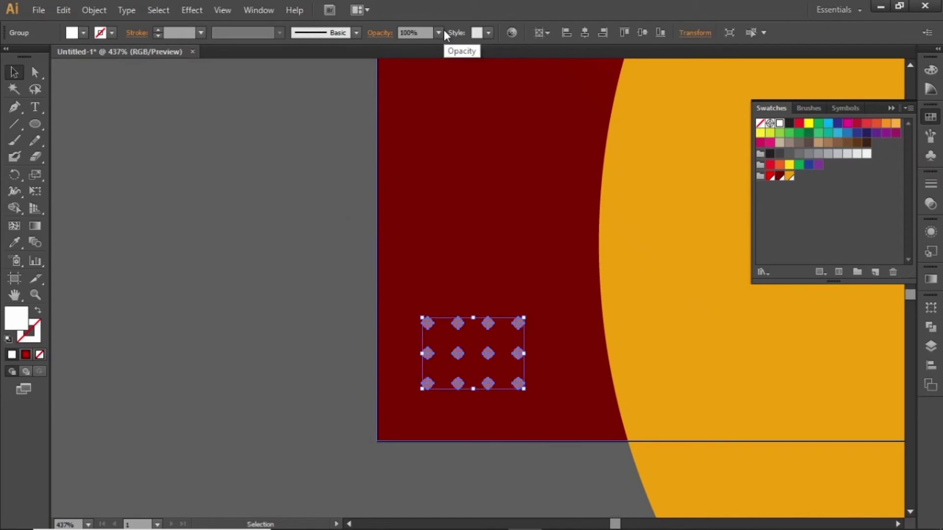
click(442, 30)
click(452, 122)
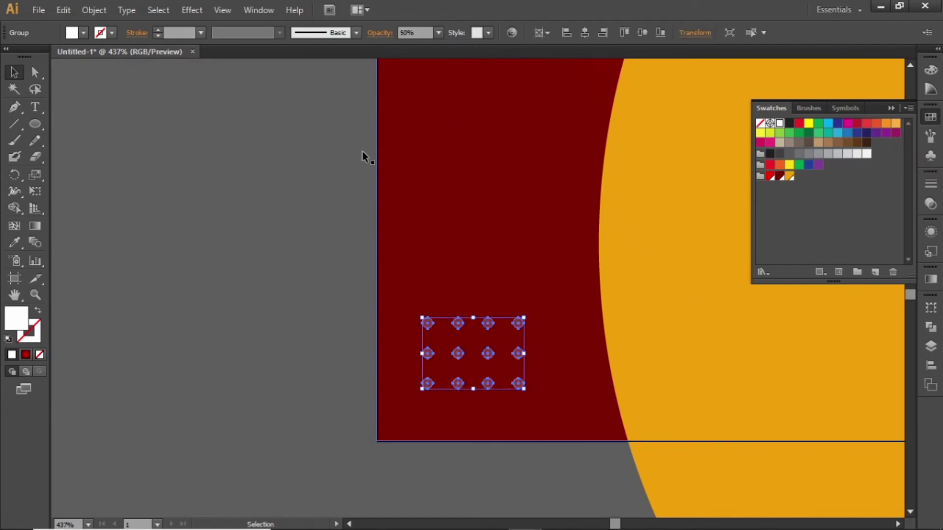
click(334, 172)
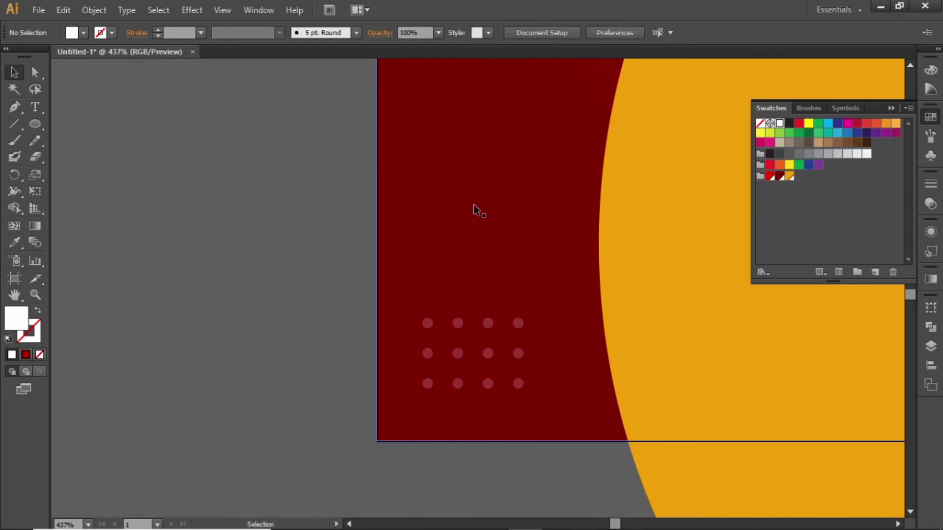
Step: Alt-drag a copy of the bottom-left dot grid to the poster's top-right corner and nudge it into place
key(a)
key(ctrl+0)
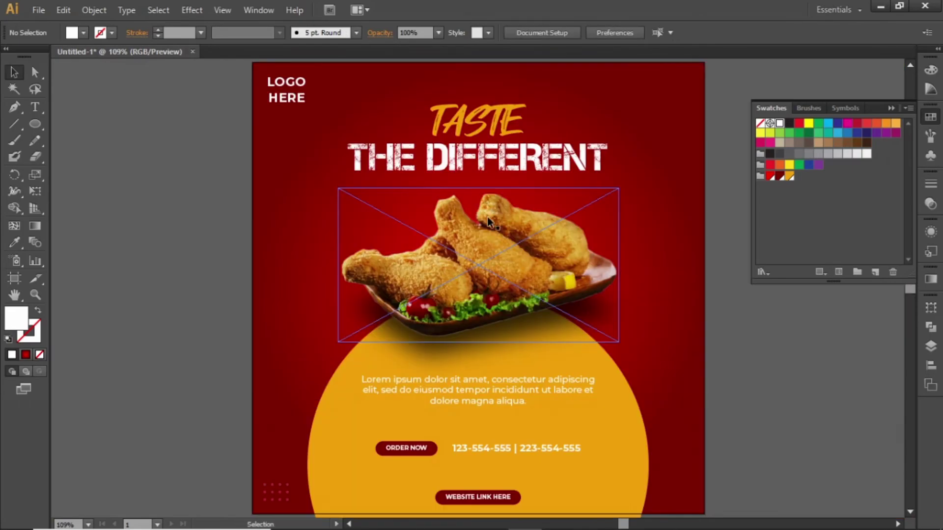
click(275, 483)
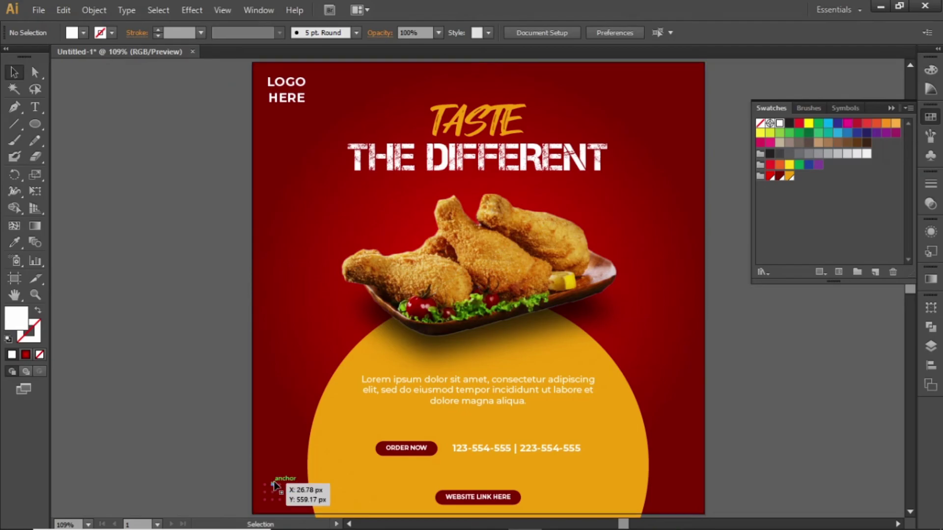
drag(275, 484, 675, 88)
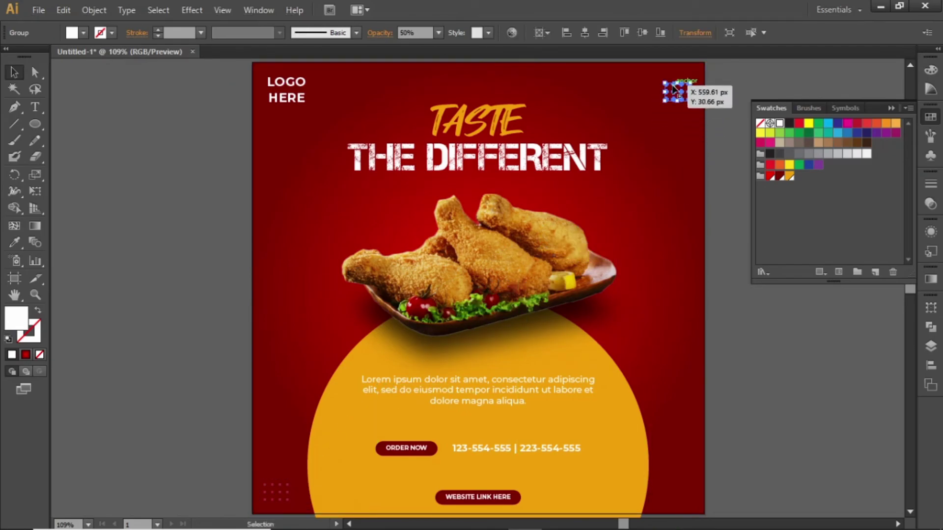
key(shift+Up)
key(Left)
key(Left)
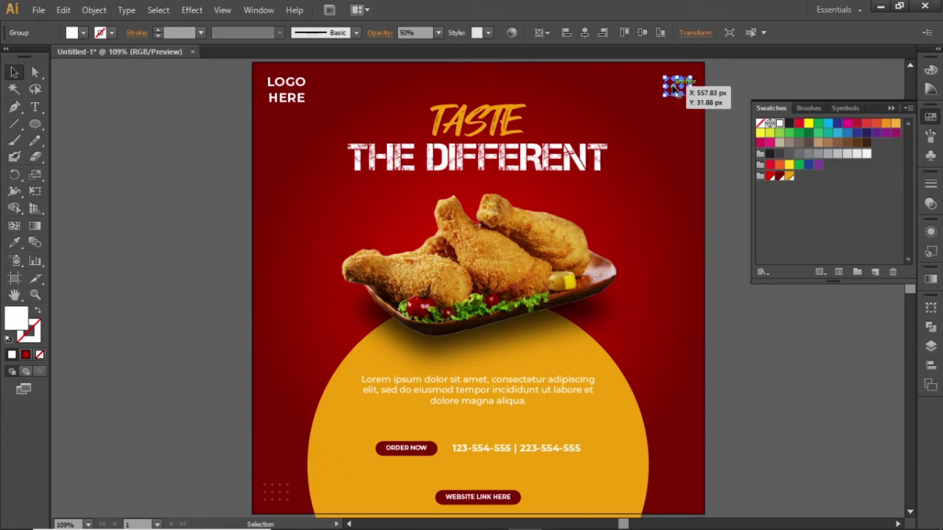
click(743, 88)
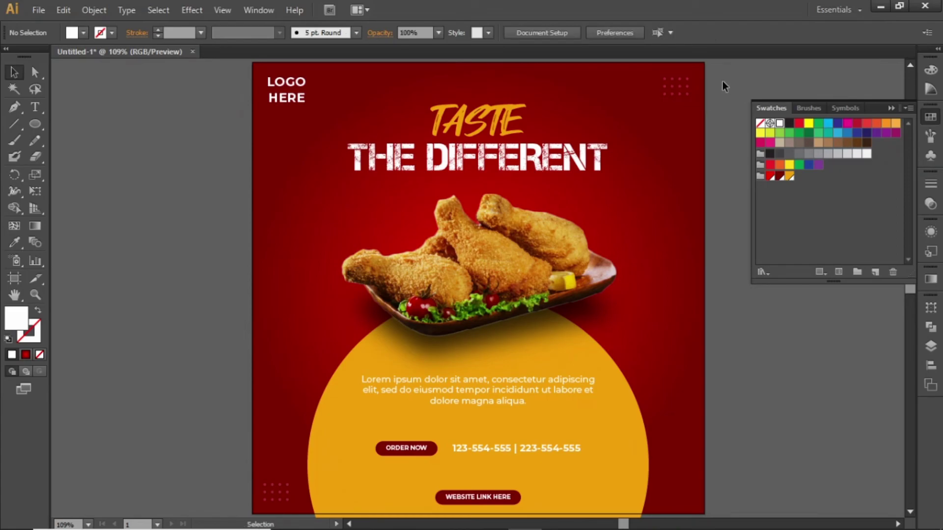
click(893, 111)
key(ctrl+1)
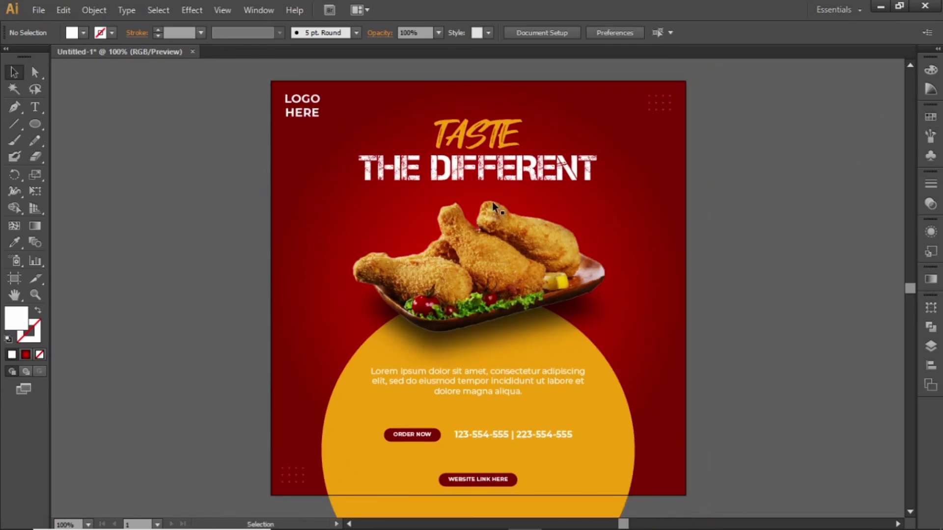
Step: Draw a rectangle covering the 600 × 600 px artboard and make a clipping mask from all artwork
drag(31, 126, 60, 128)
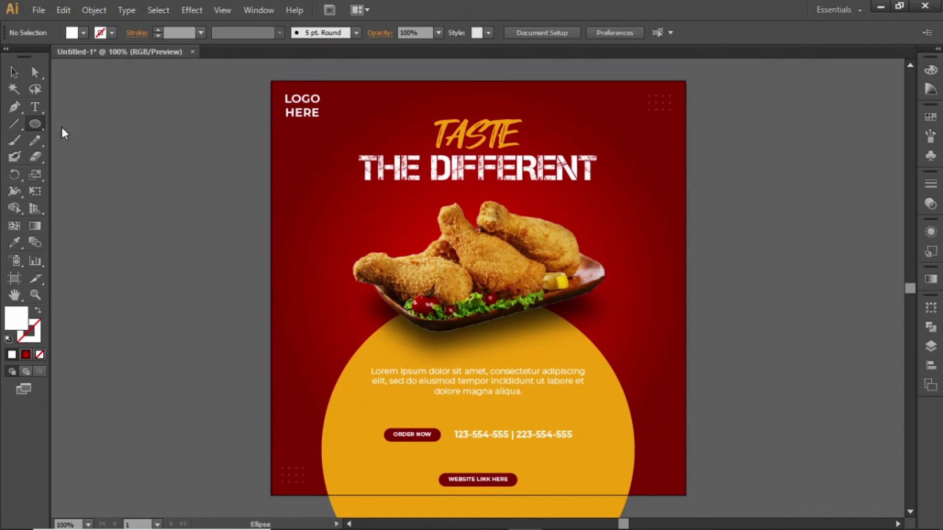
drag(270, 80, 685, 495)
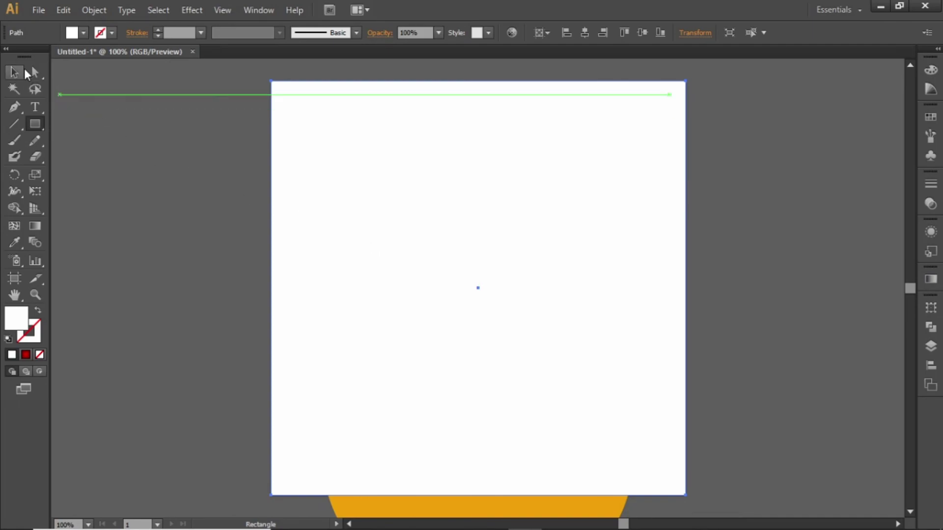
key(v)
key(ctrl+a)
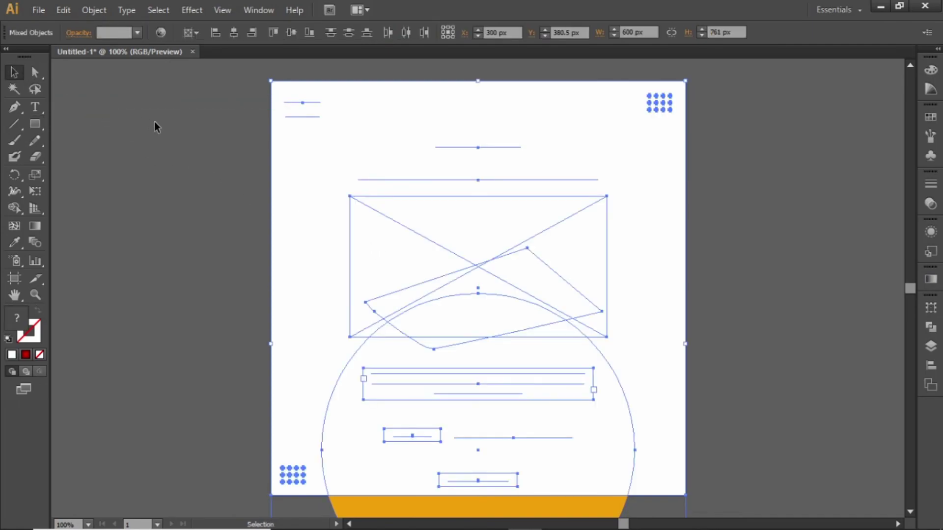
click(94, 10)
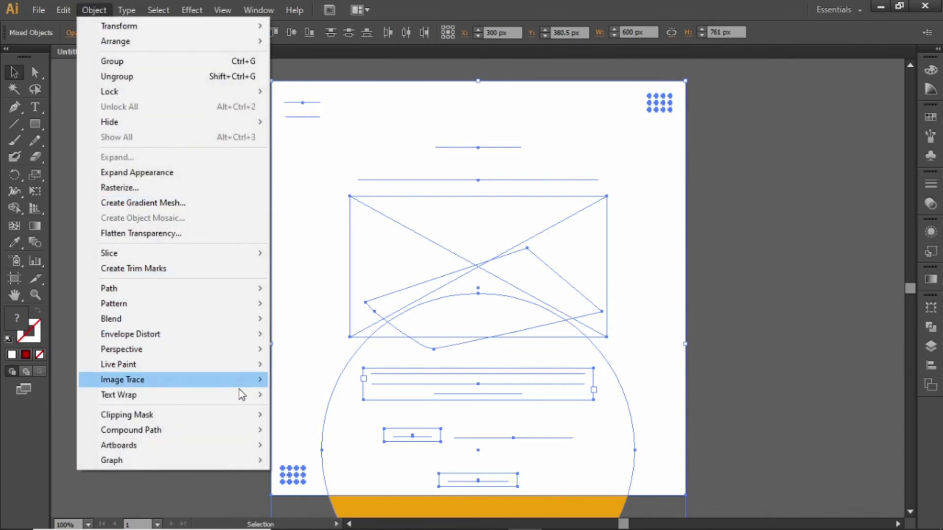
mouse_move(248, 415)
click(326, 419)
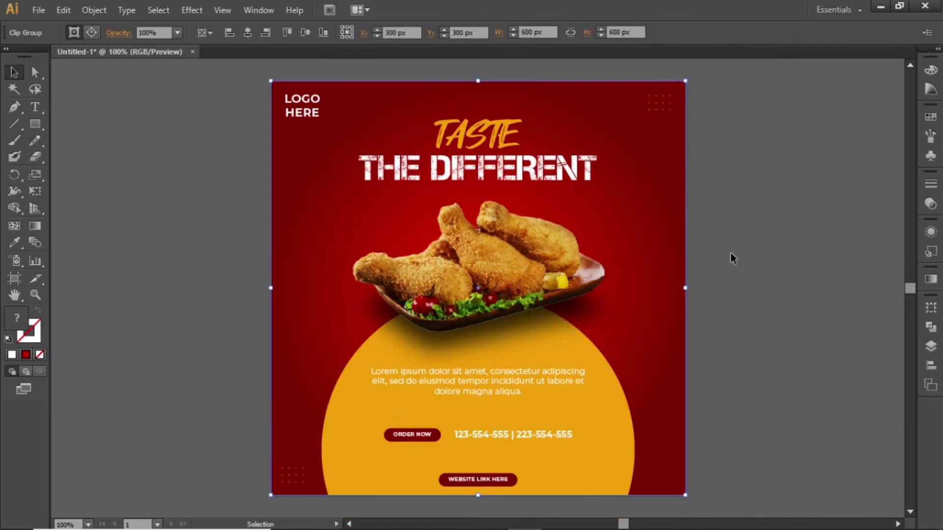
click(764, 254)
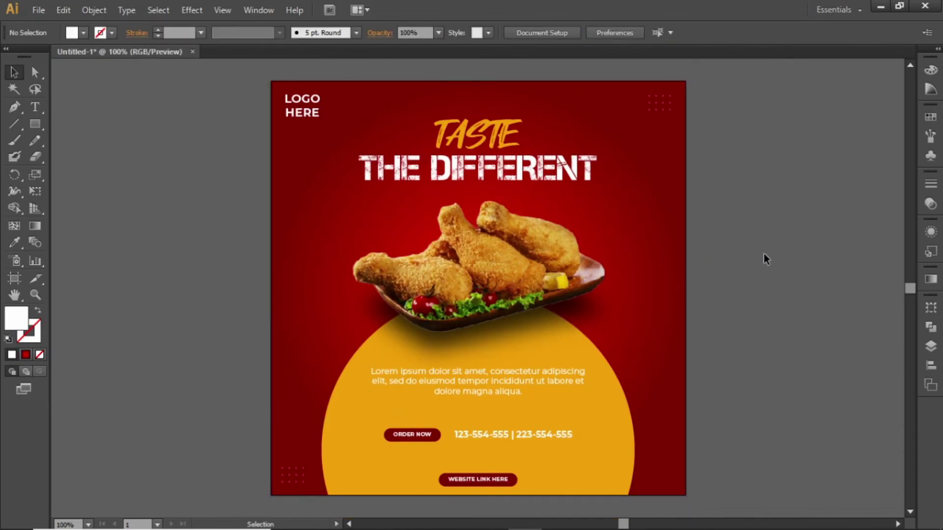